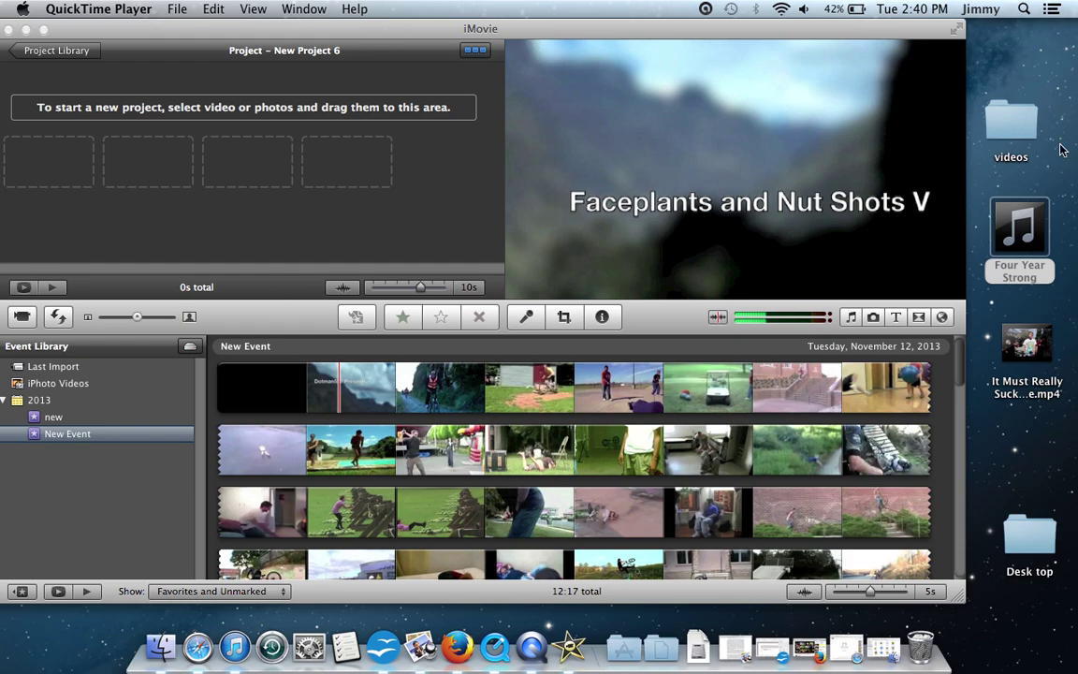
- Look through the clips in the desktop videos folder, then close it
left_click(1009, 123)
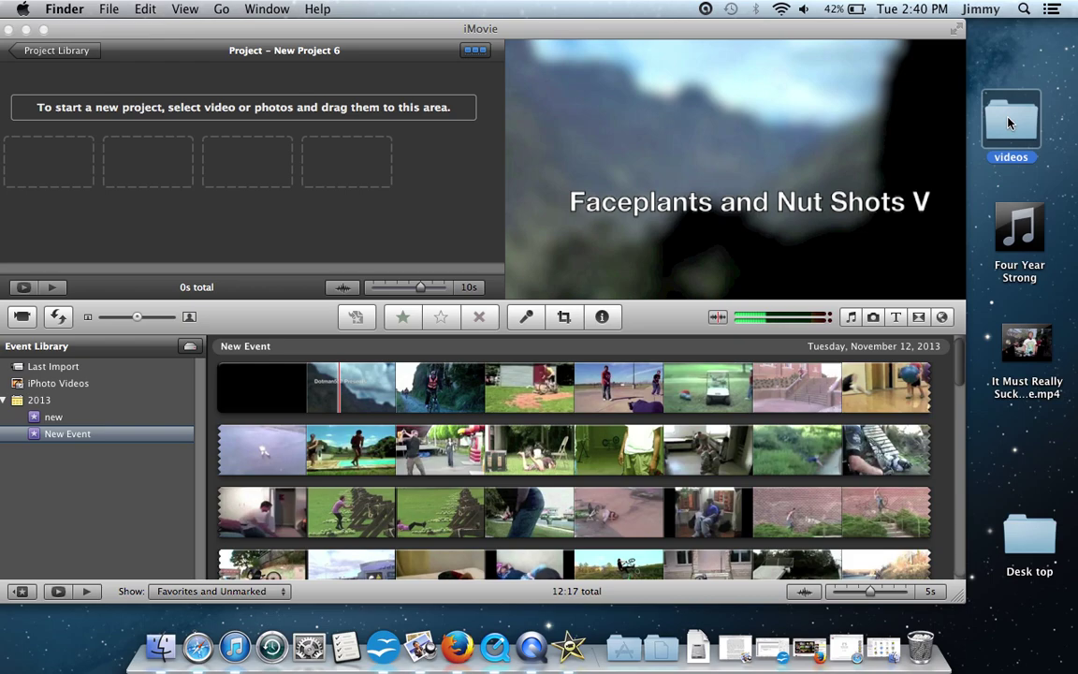
double_click(1009, 123)
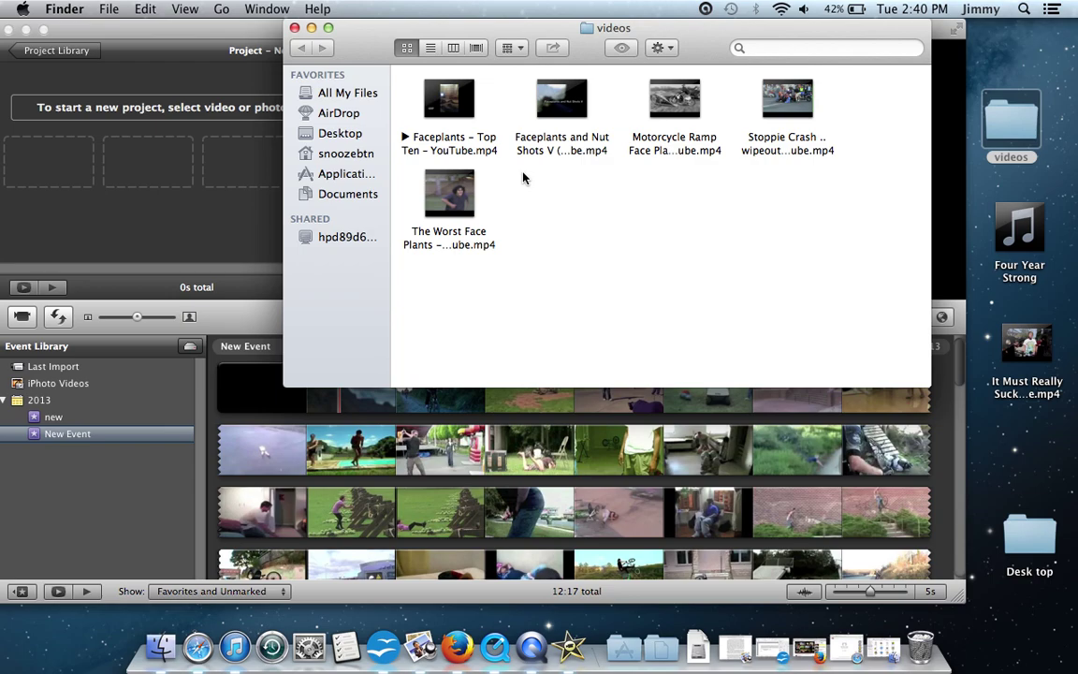
left_click(295, 28)
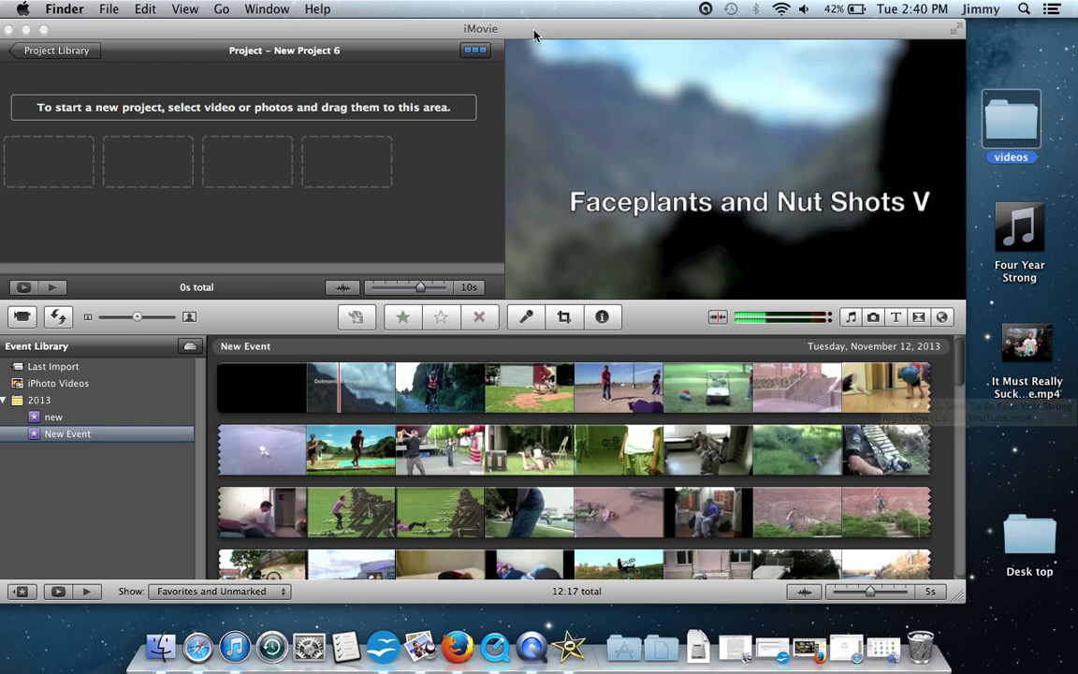
- Bring iMovie to the front and browse the event's face-plant clips
left_click_drag(535, 35, 574, 28)
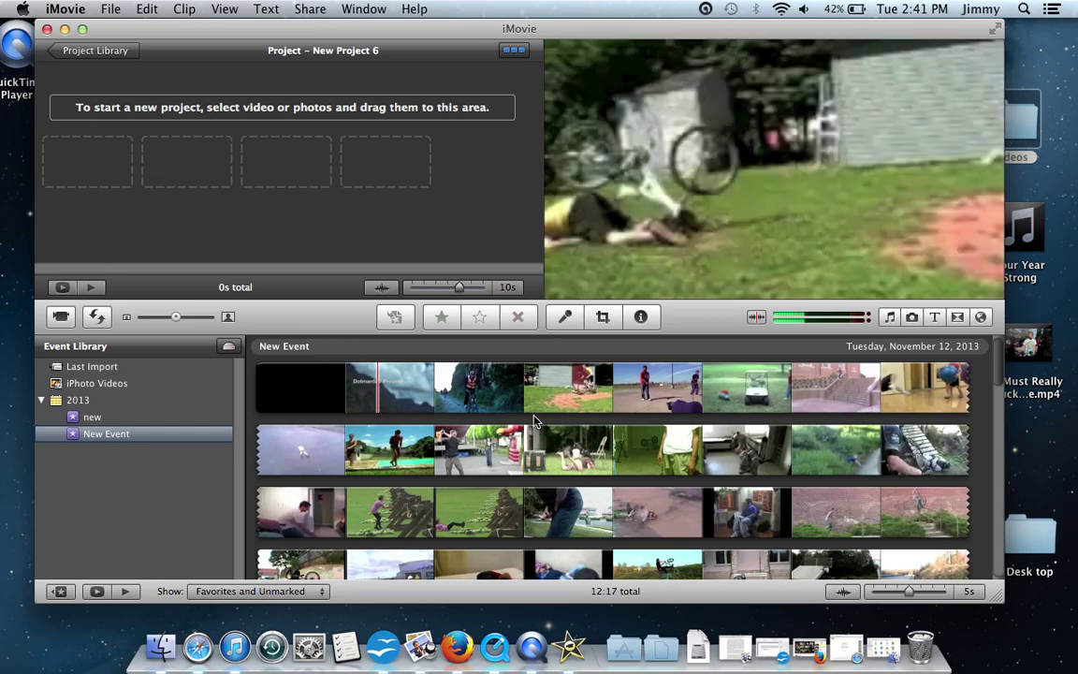
scroll(535, 422, "down", 2)
scroll(535, 422, "down", 2)
scroll(536, 422, "down", 3)
scroll(535, 422, "down", 3)
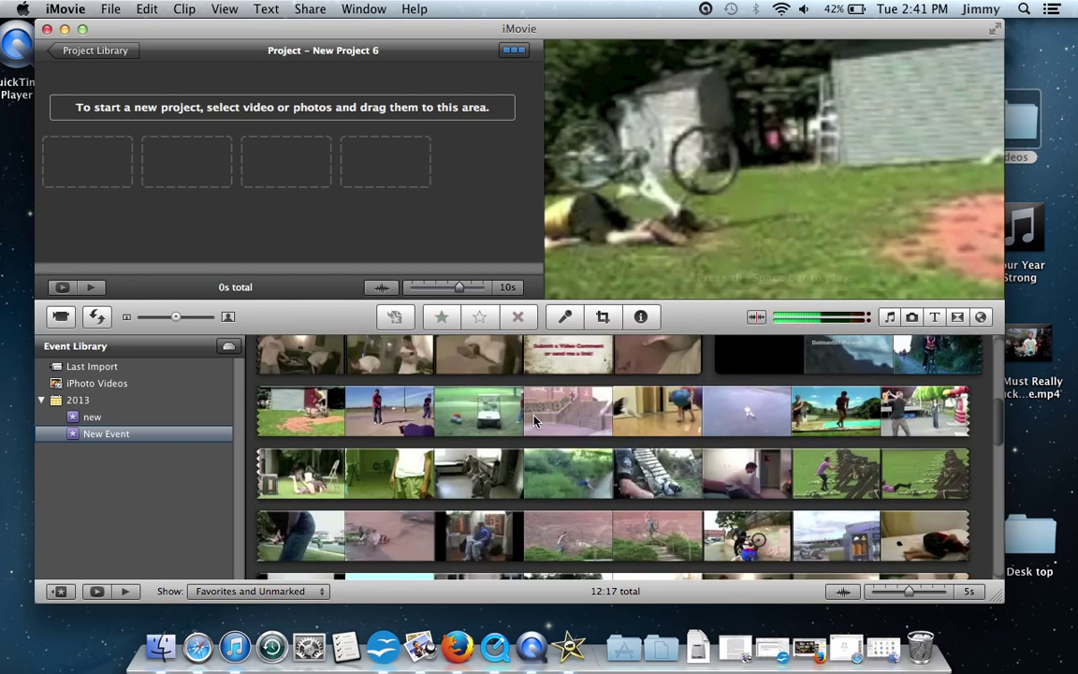
scroll(535, 422, "up", 3)
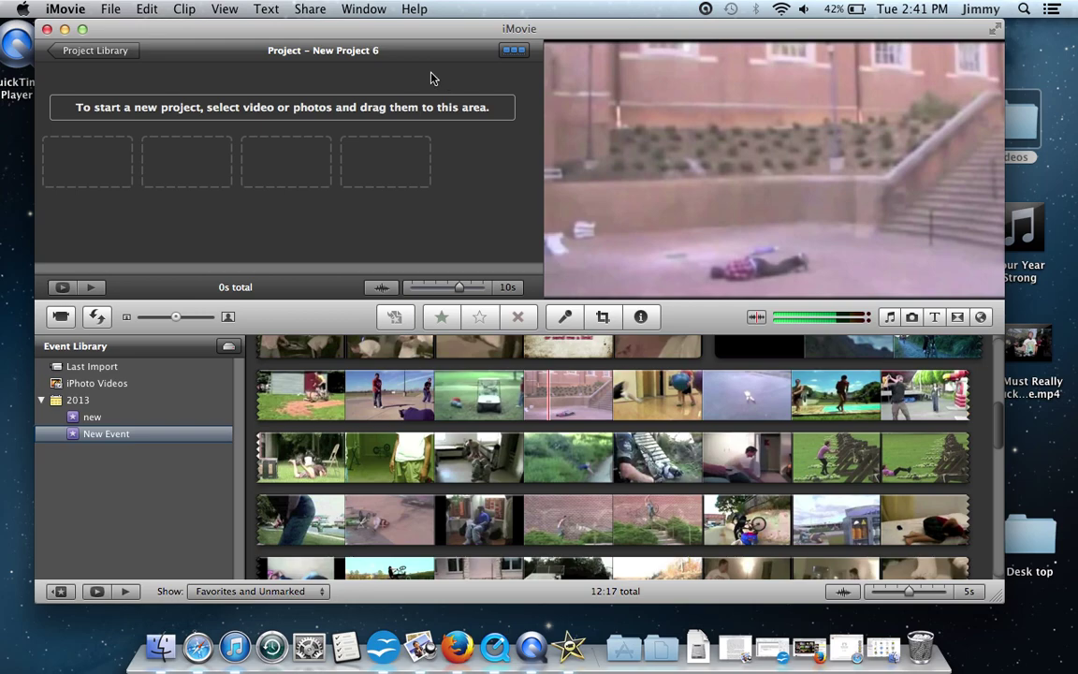
left_click(113, 12)
mouse_move(130, 129)
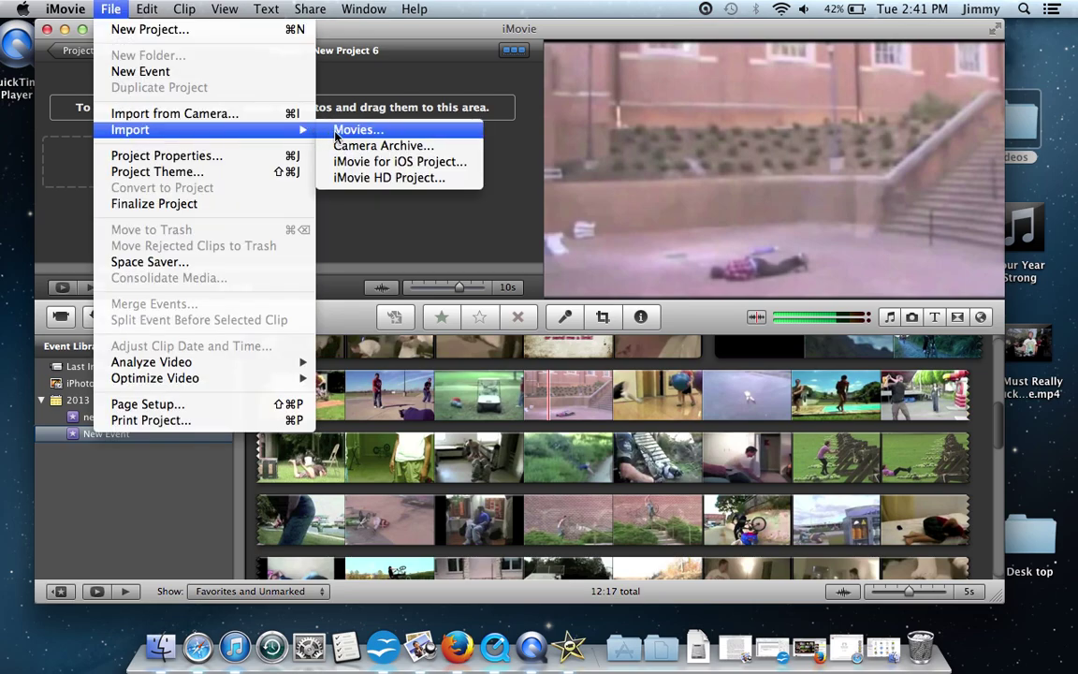
left_click(340, 133)
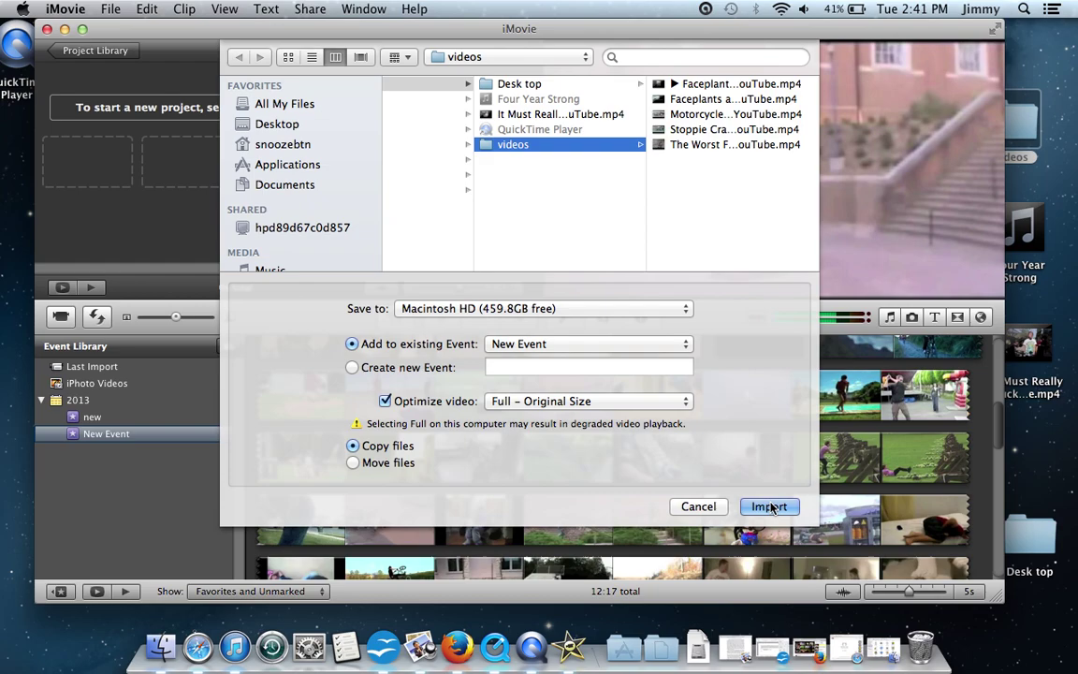
left_click(692, 510)
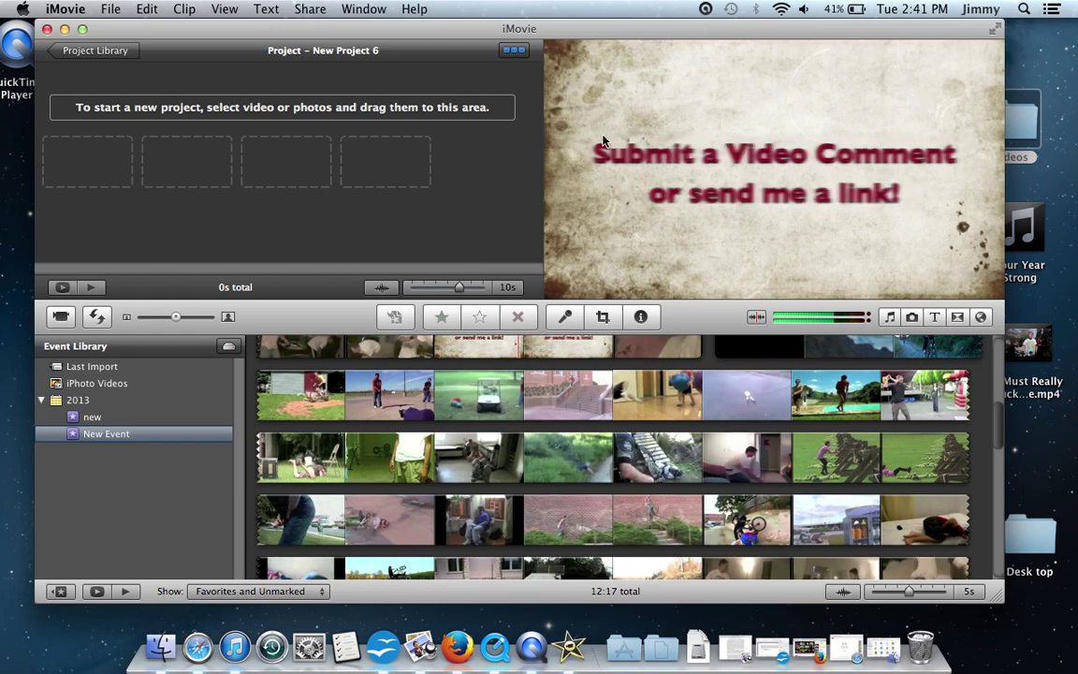
- Drop the desktop song 'Four Year Strong' into the empty project as background music
left_click(1020, 126)
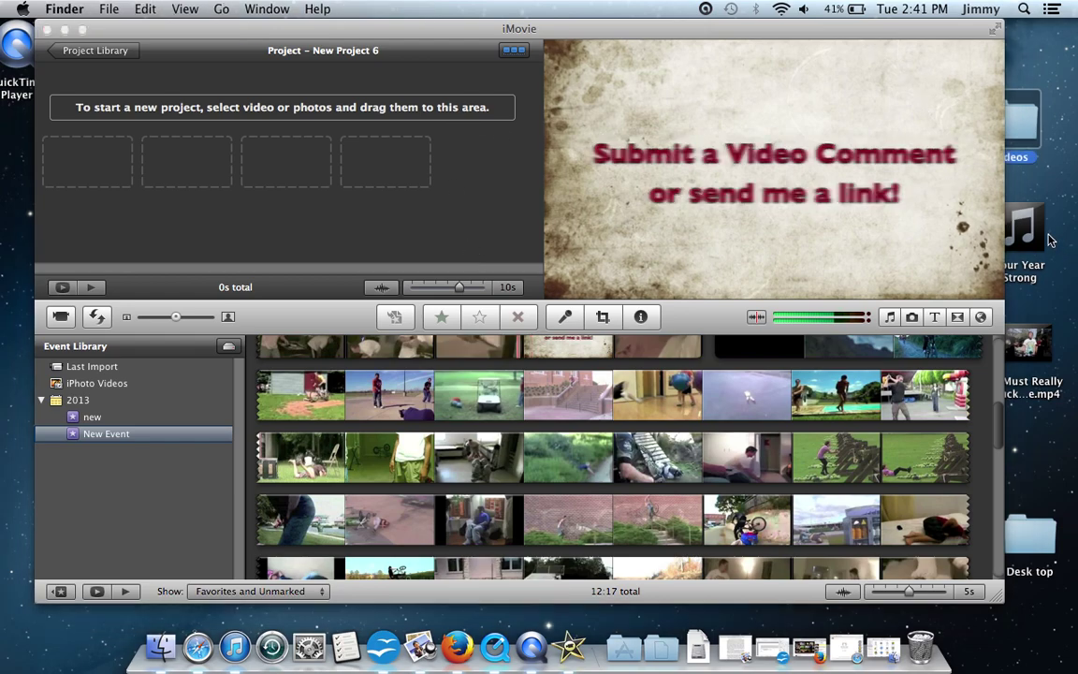
left_click(1037, 244)
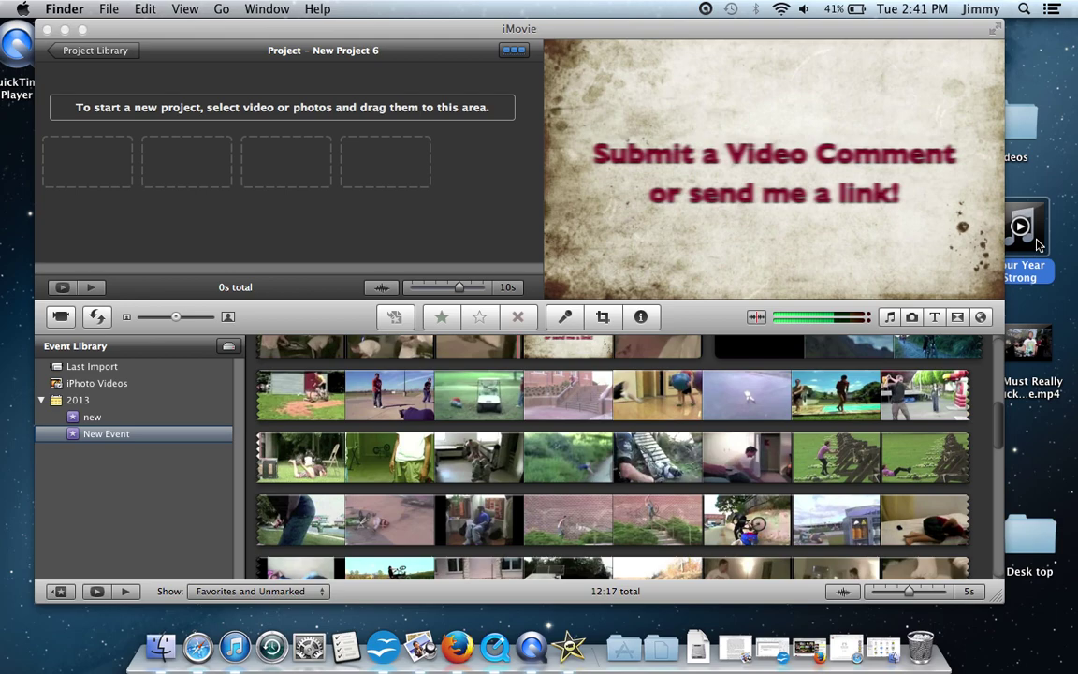
left_click_drag(1037, 244, 471, 207)
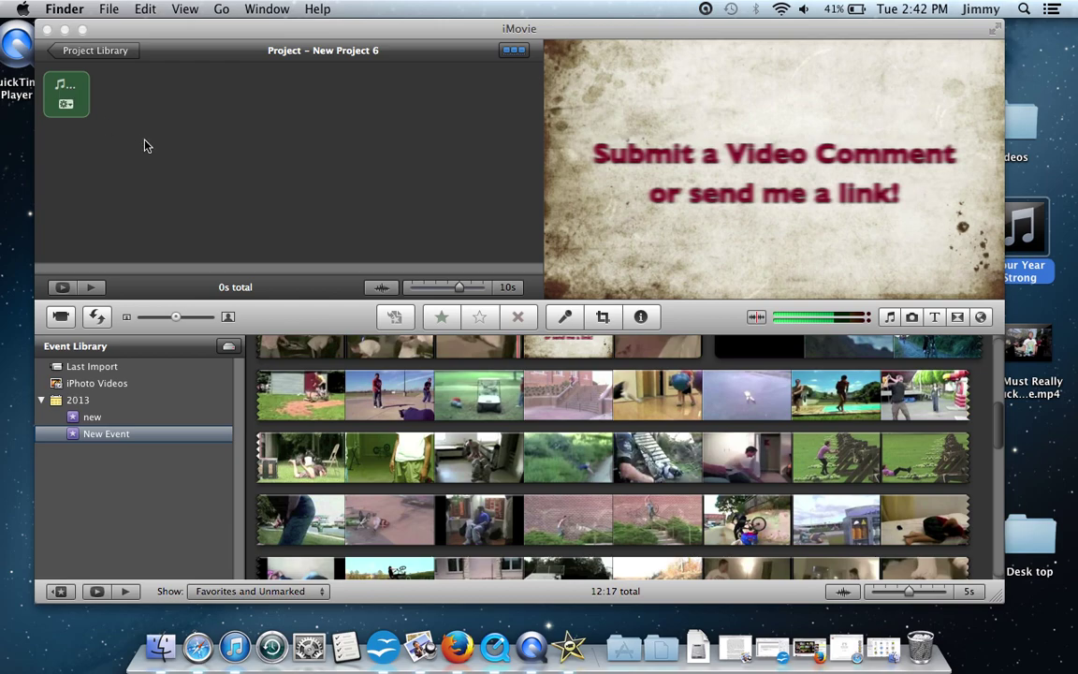
- Mark a 4-second stretch of the mountain-bike trail clip in the event
scroll(450, 393, "up", 5)
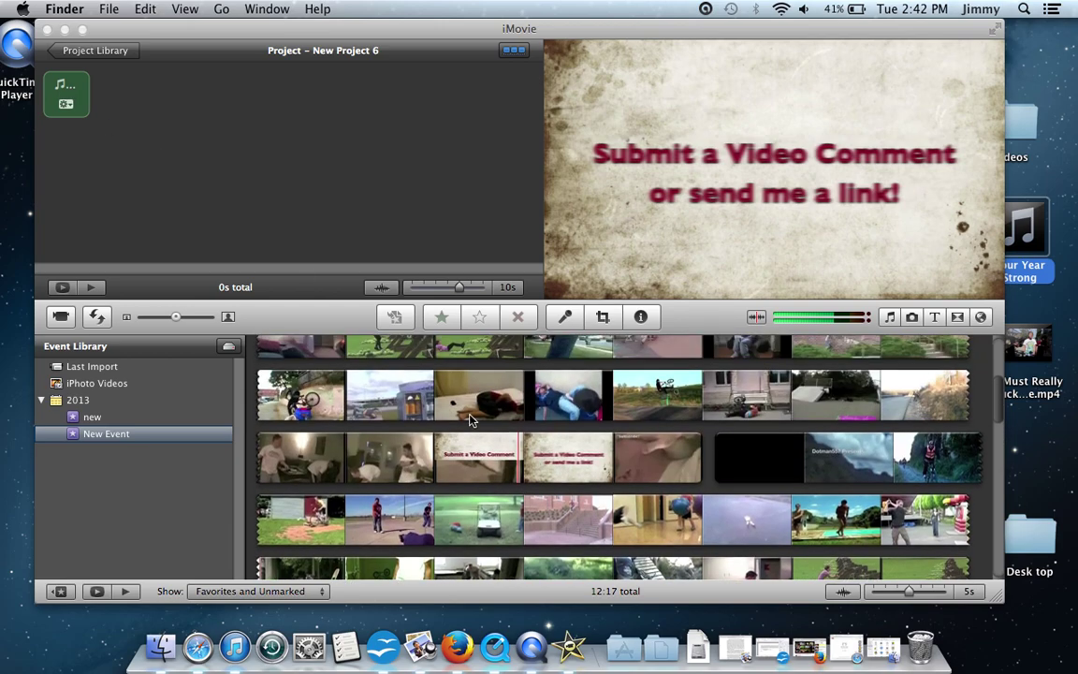
scroll(471, 421, "up", 5)
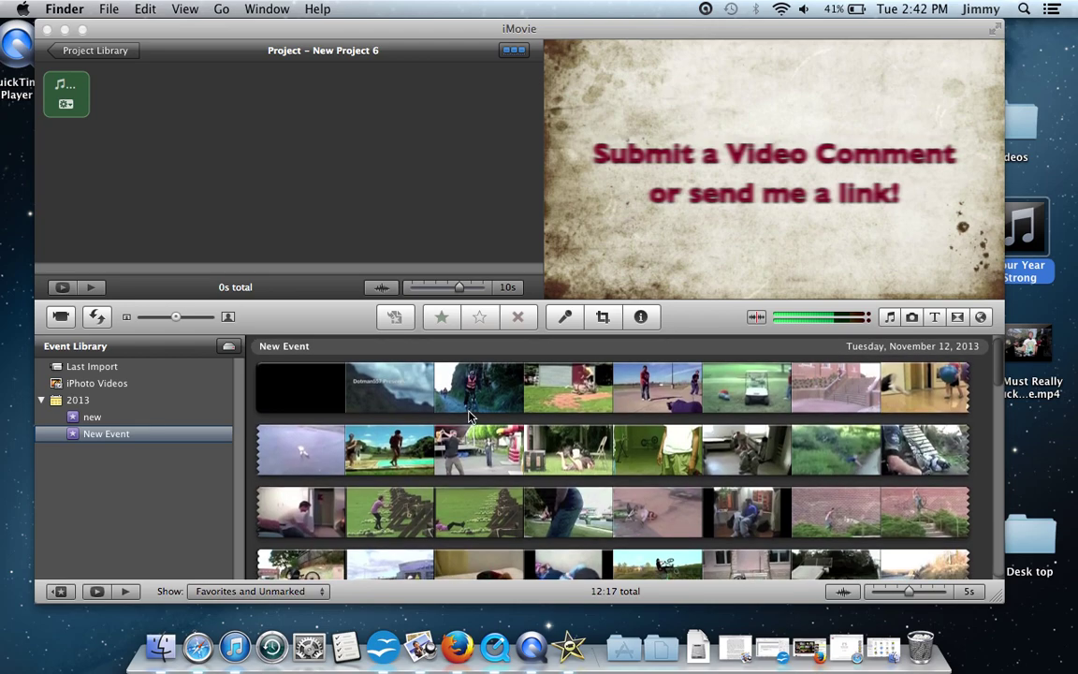
left_click(460, 400)
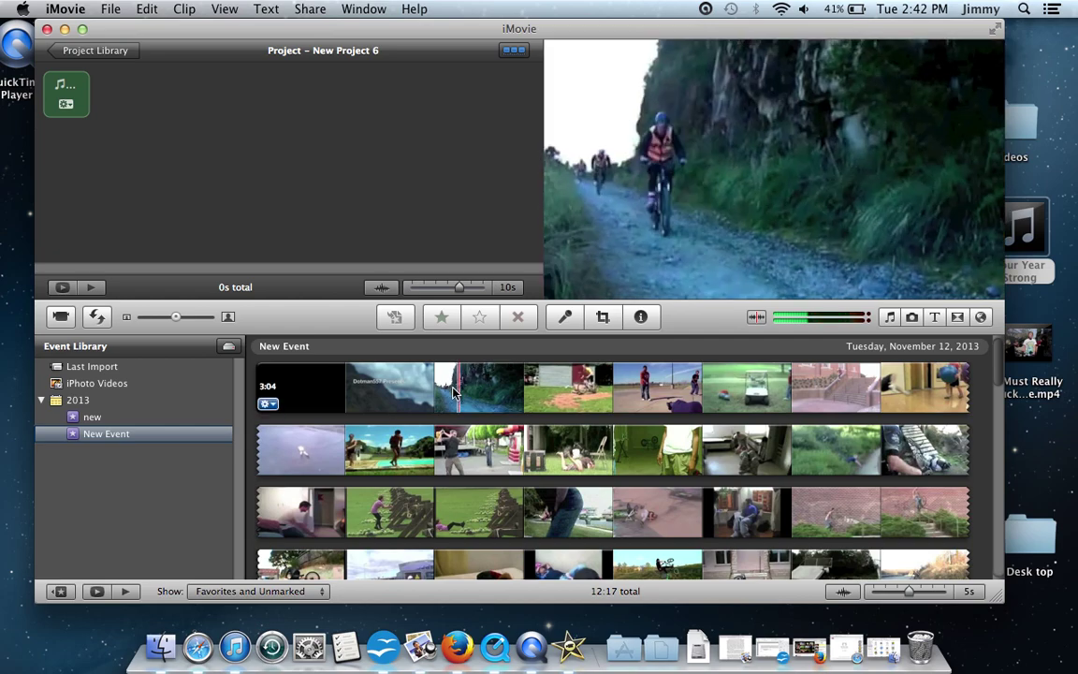
left_click(460, 395)
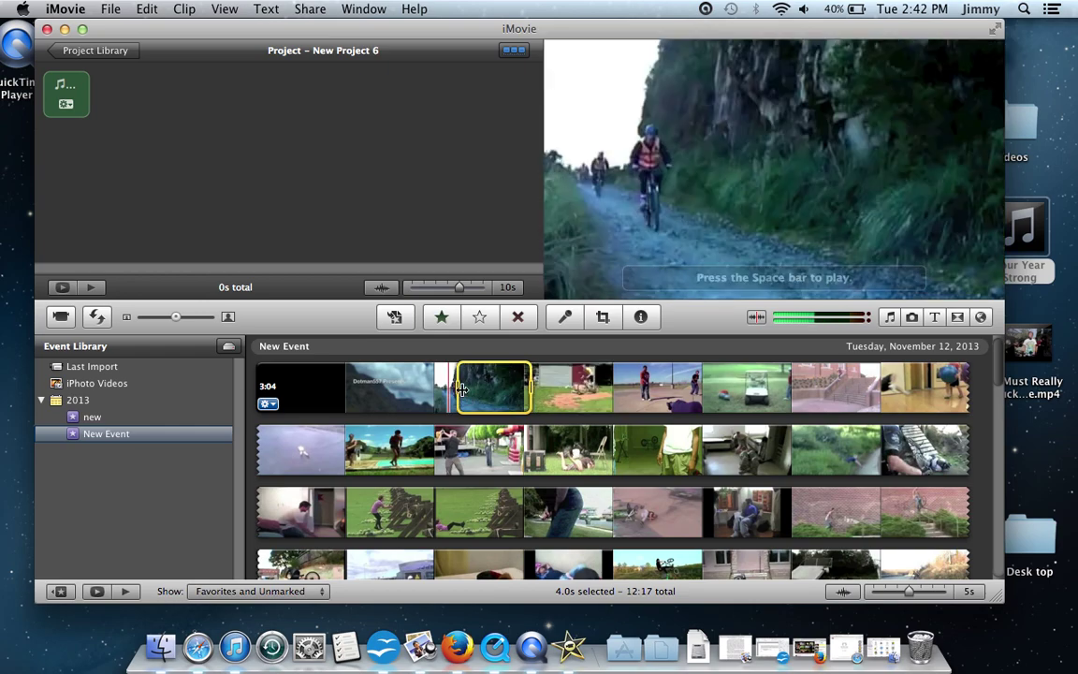
- Trim the bike-trail selection to 3.5 seconds and add it to the project
left_click_drag(445, 385, 436, 386)
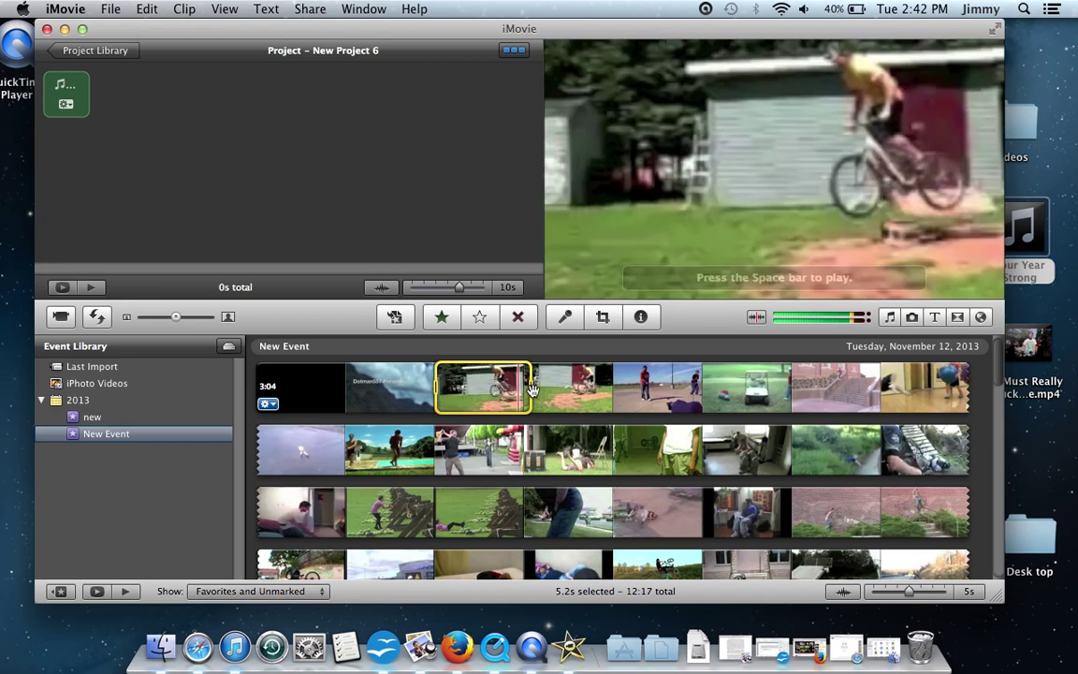
left_click_drag(527, 387, 498, 393)
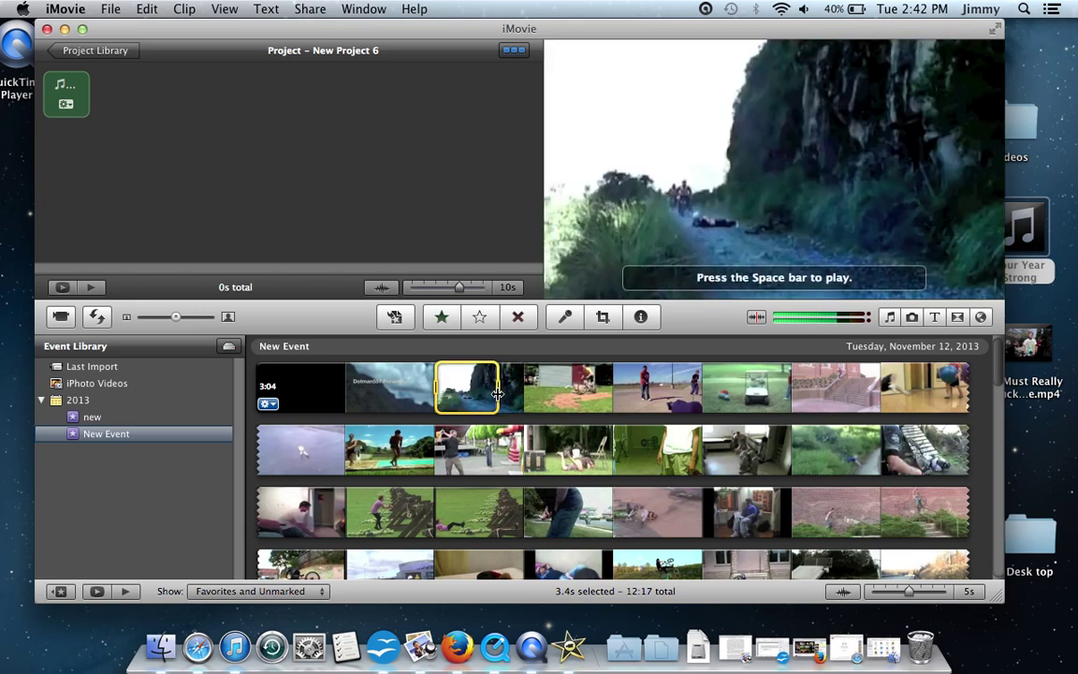
left_click_drag(498, 393, 500, 394)
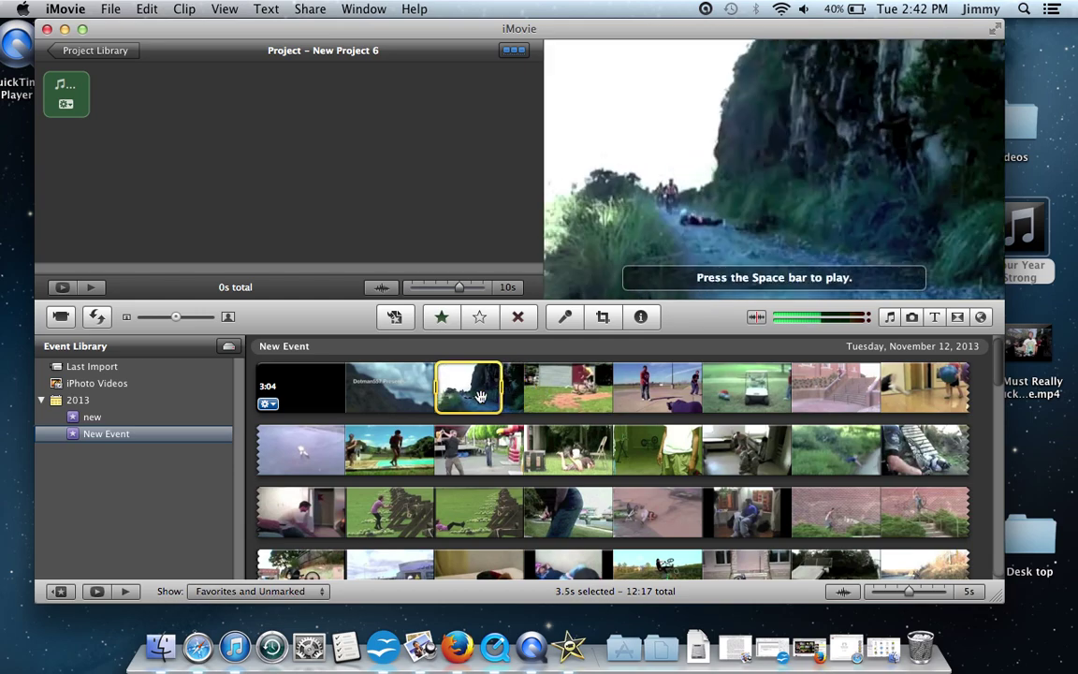
mouse_move(117, 105)
left_mouse_down()
mouse_move(140, 145)
mouse_move(84, 101)
left_mouse_up()
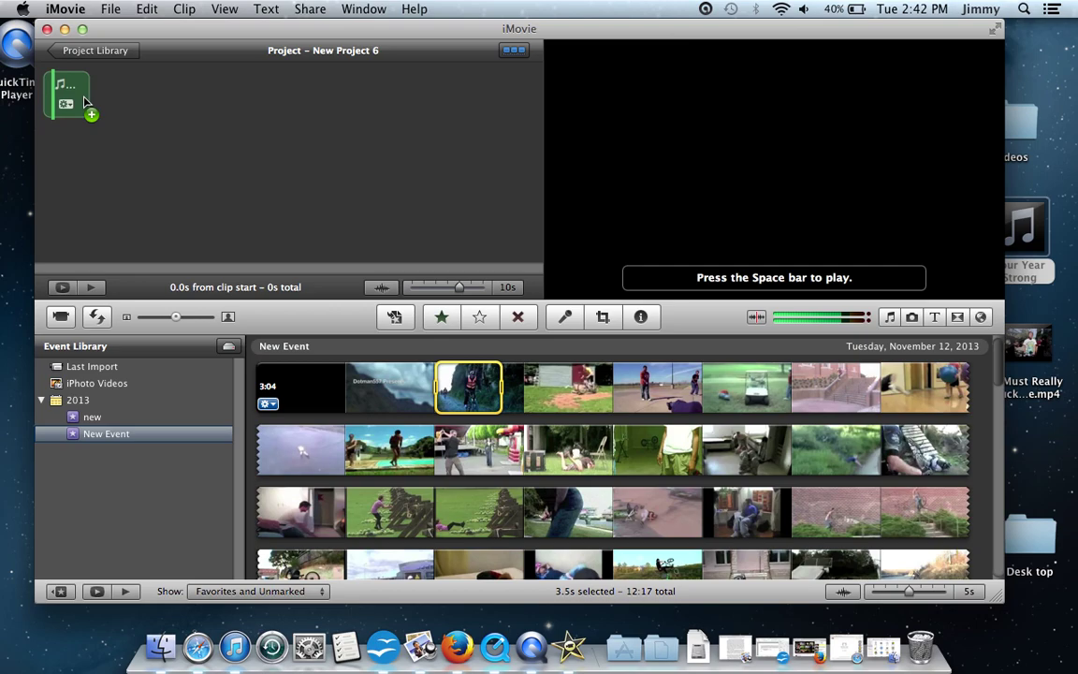
left_click_drag(84, 101, 84, 103)
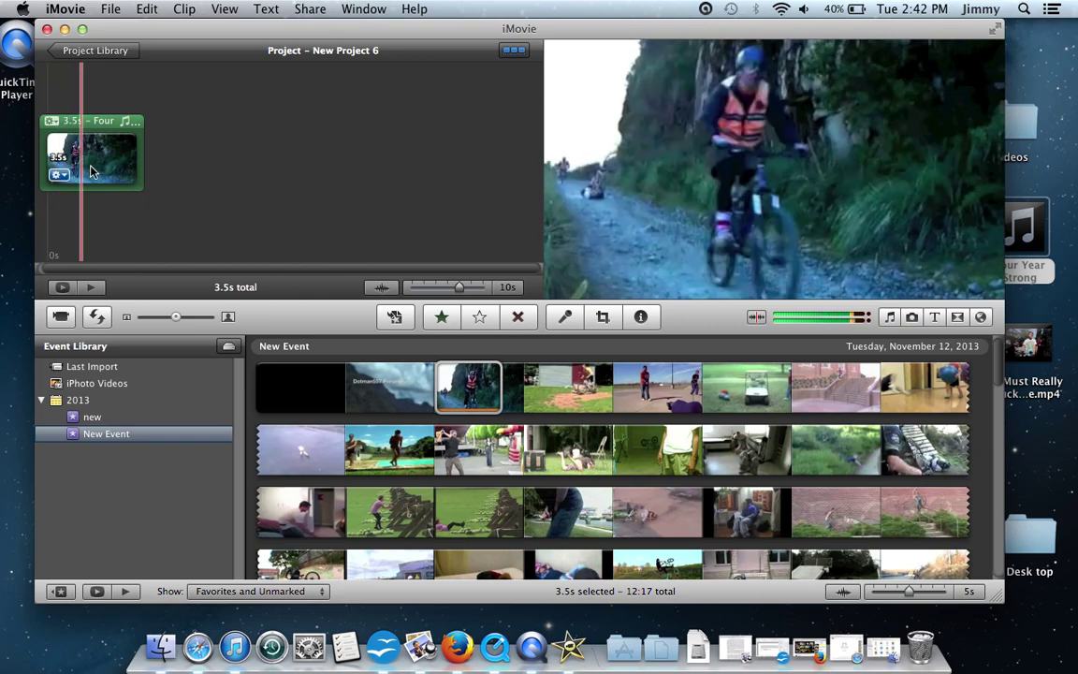
- Place four seconds of the grassy-field catapult clip after the bike clip (7.5 s total)
left_click(284, 170)
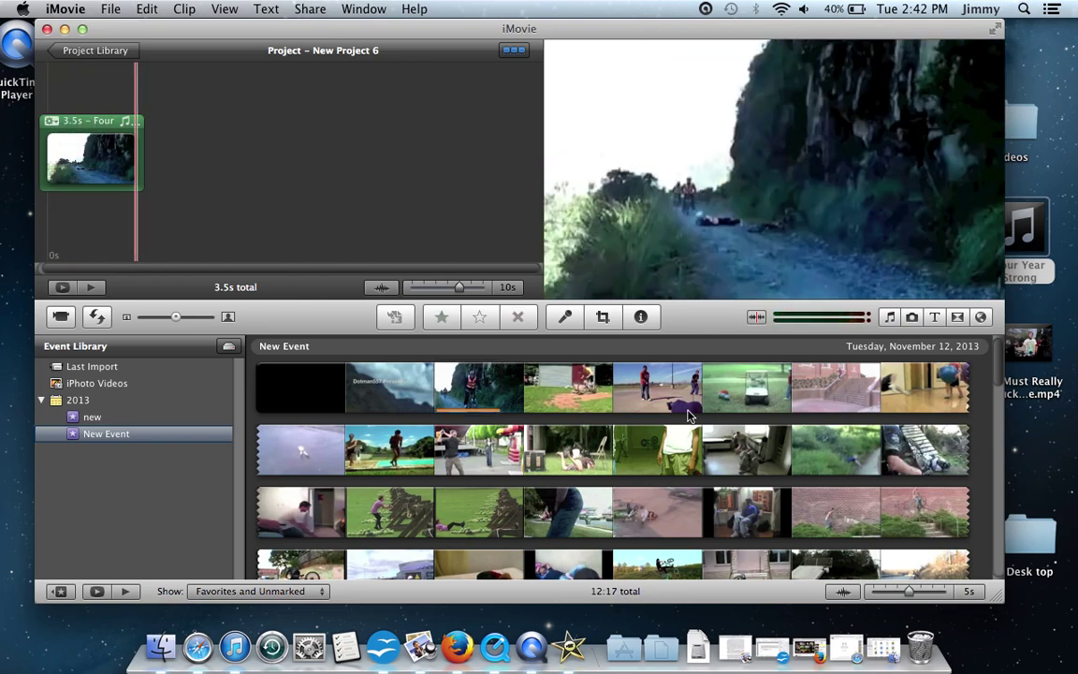
scroll(707, 438, "down", 2)
scroll(706, 438, "down", 3)
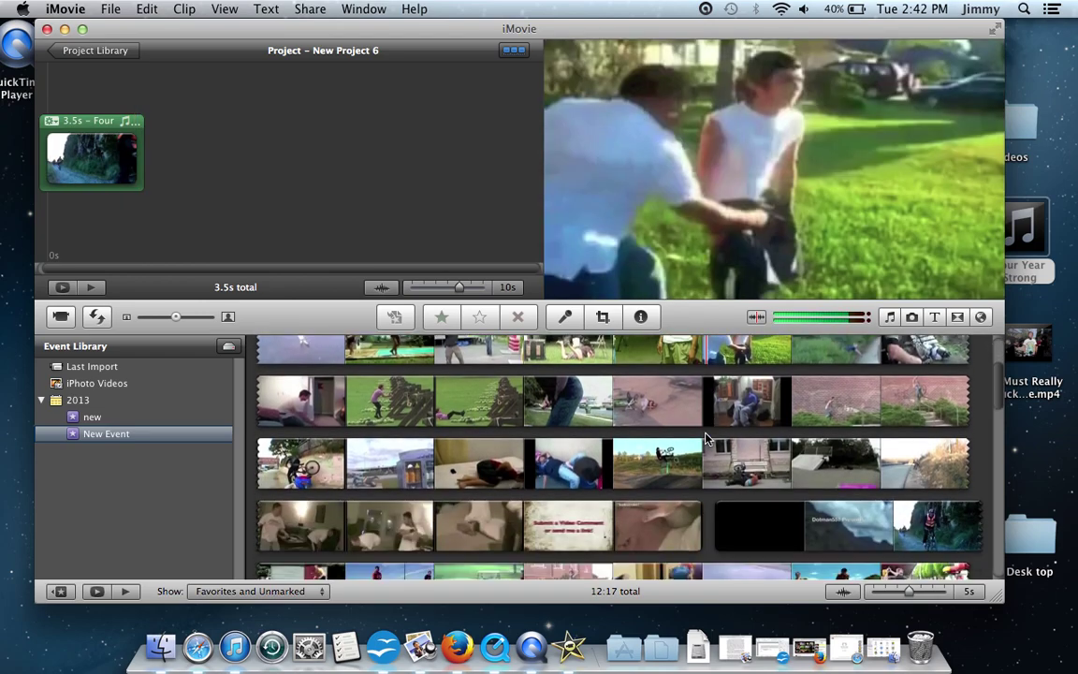
left_click(389, 405)
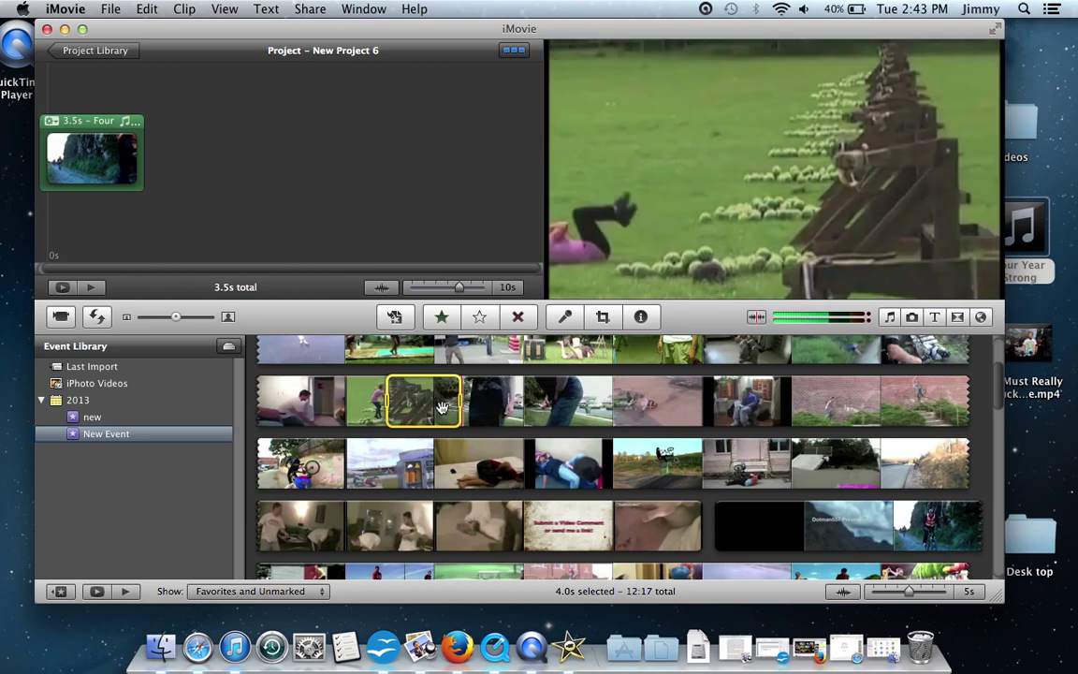
left_click_drag(442, 407, 167, 171)
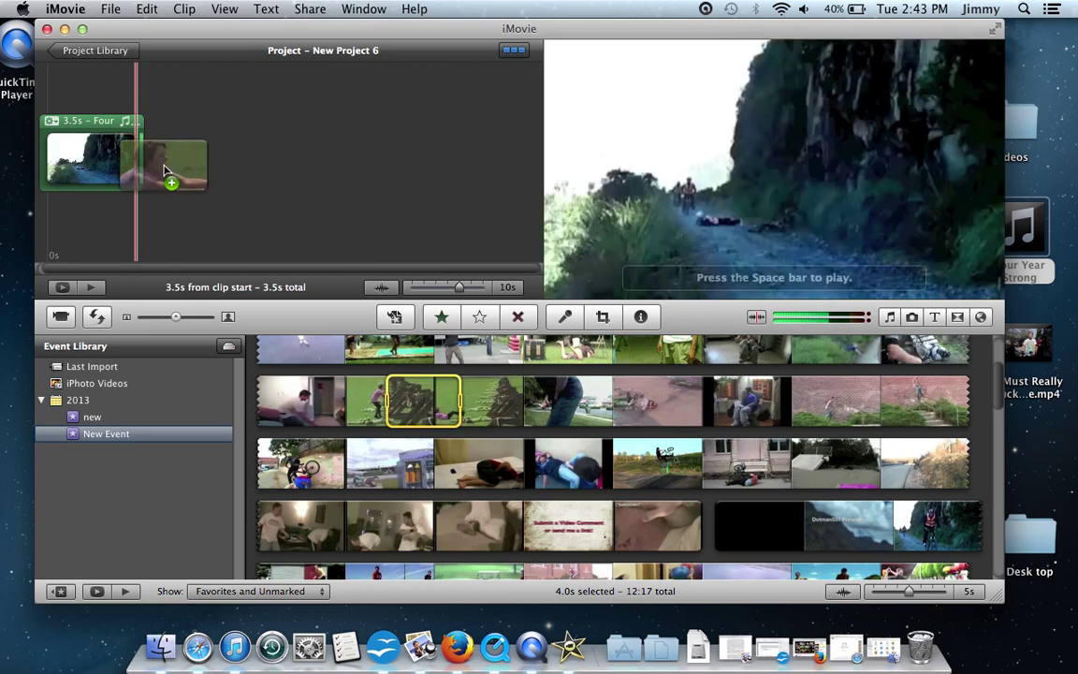
left_click_drag(167, 171, 447, 254)
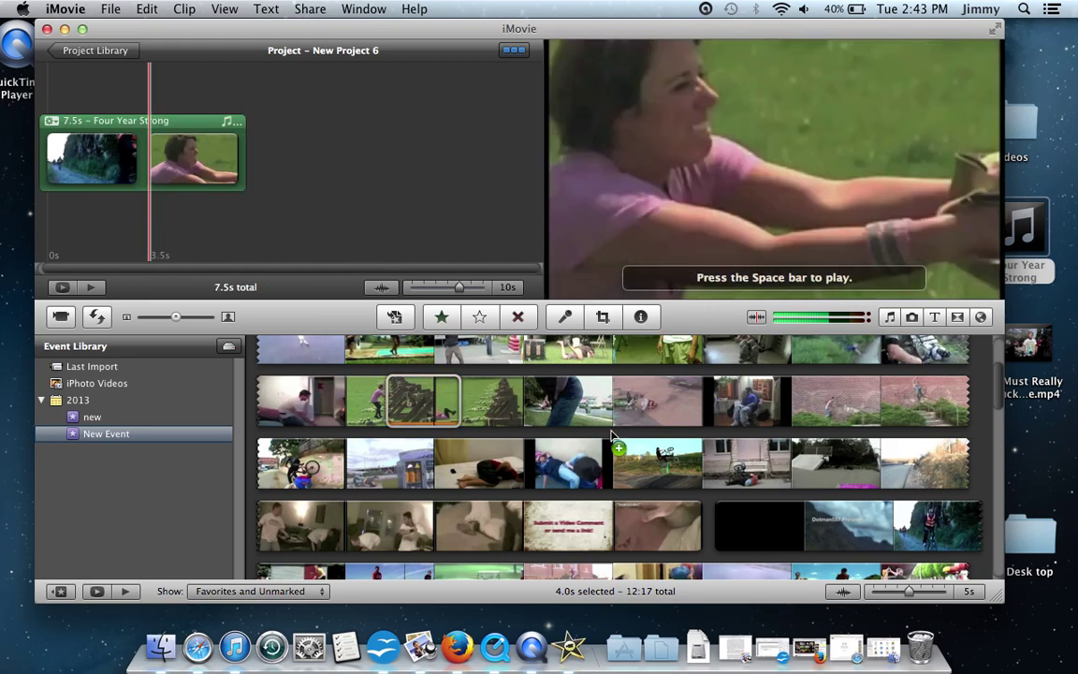
scroll(613, 436, "down", 2)
scroll(613, 435, "down", 3)
scroll(613, 435, "down", 1)
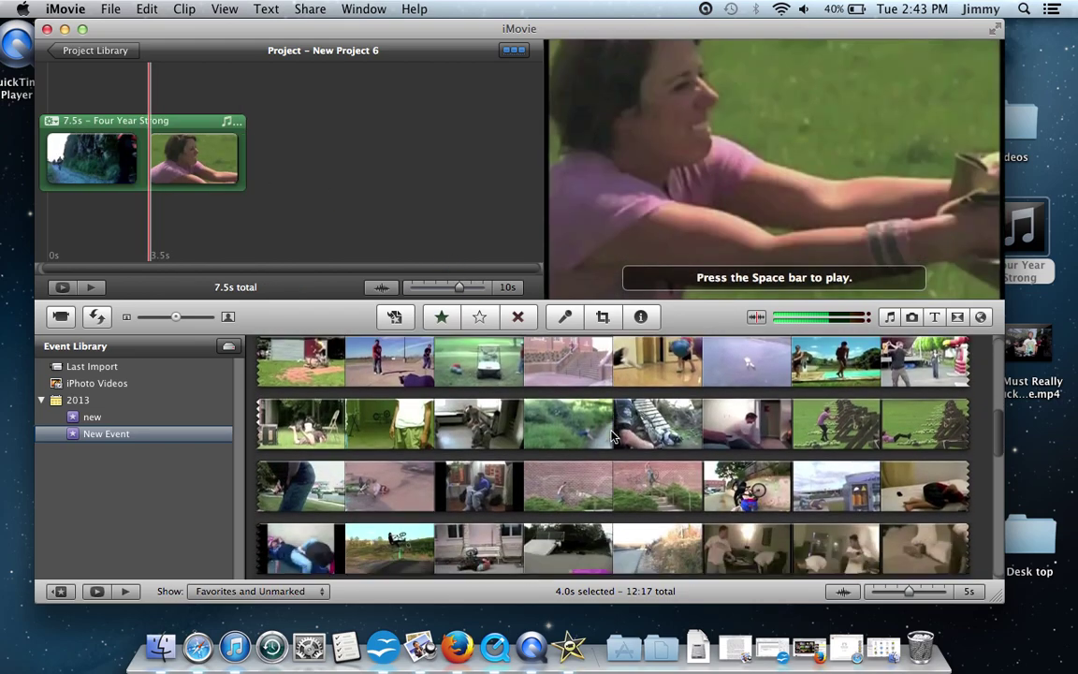
scroll(613, 435, "down", 2)
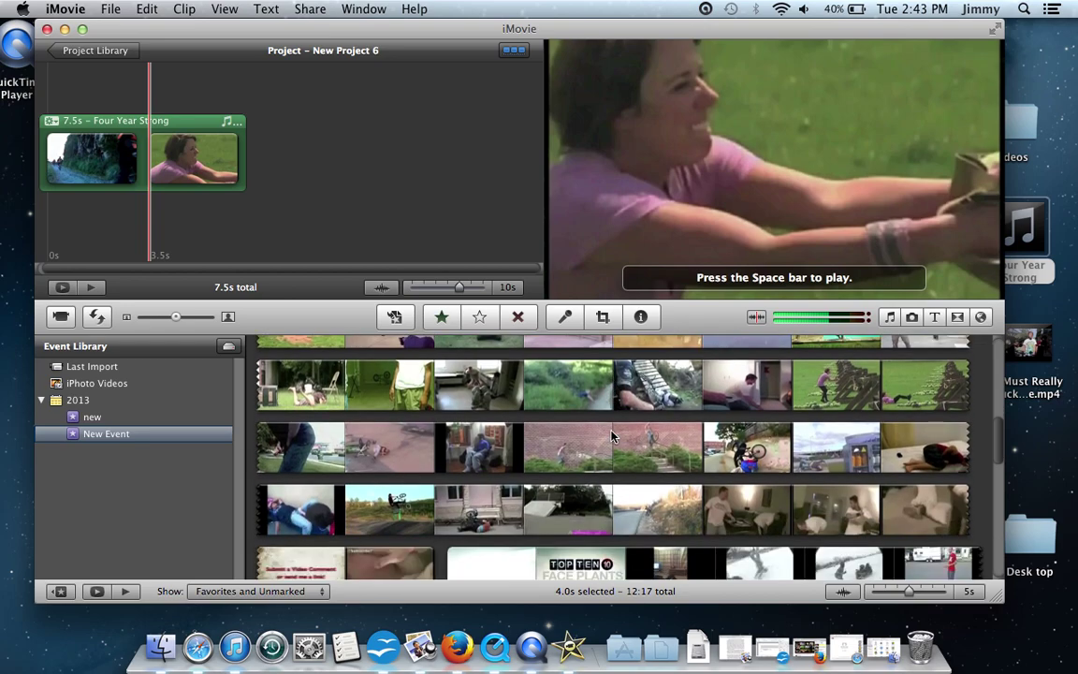
scroll(613, 435, "down", 1)
scroll(613, 435, "down", 1)
scroll(613, 435, "down", 1)
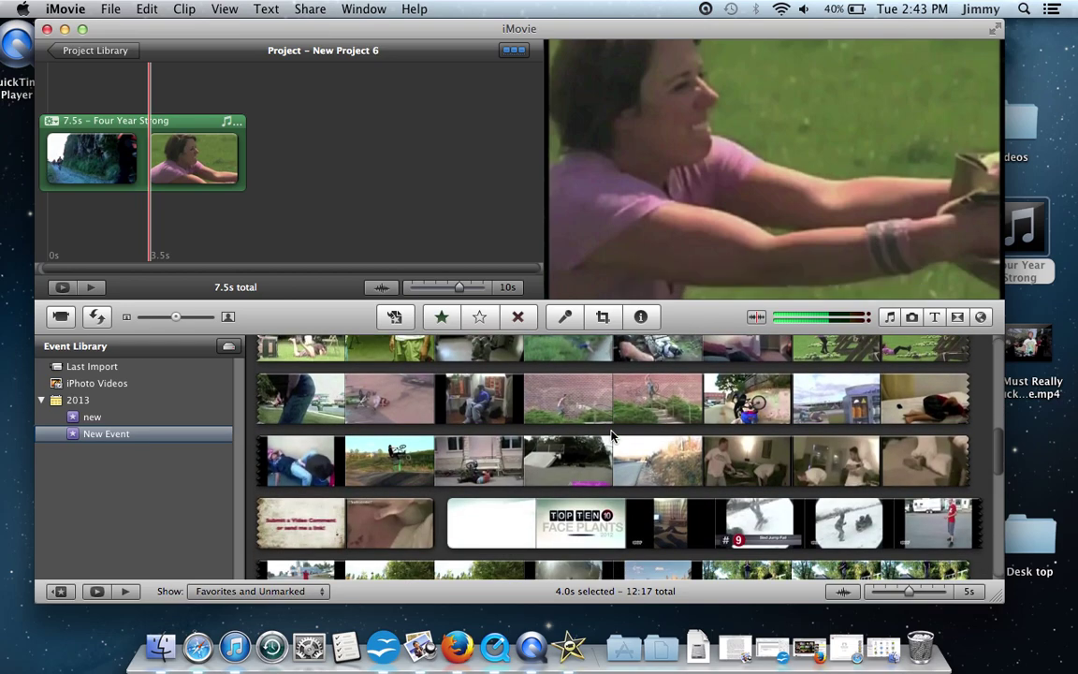
- Append about two seconds of the BMX ramp clip as the third clip (9.6 s)
left_click(385, 458)
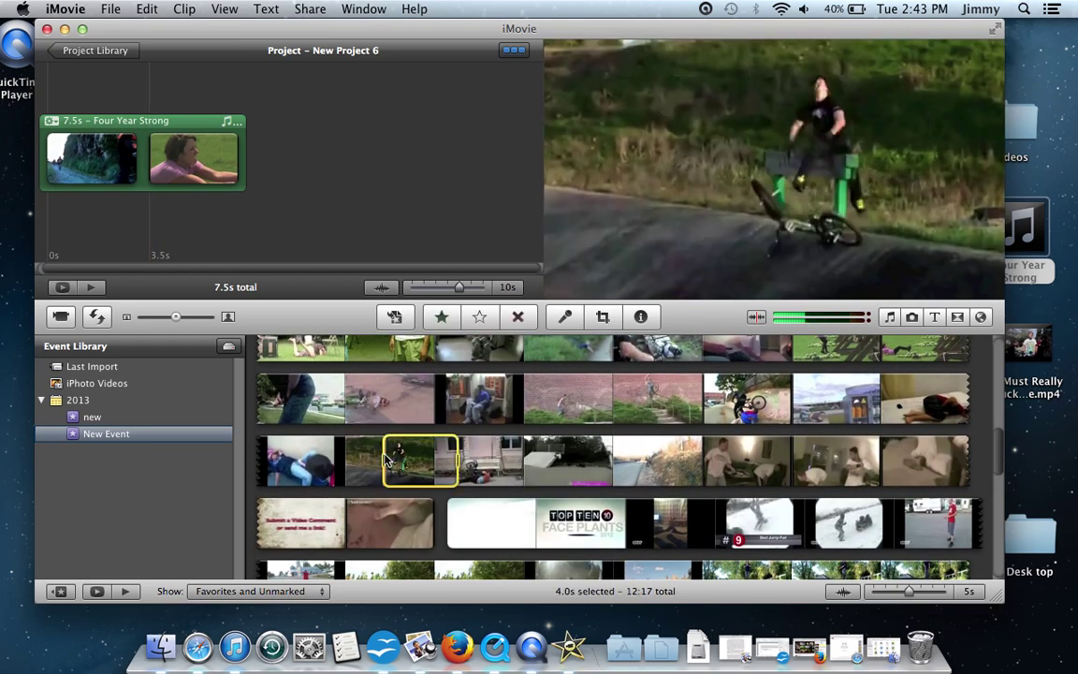
mouse_move(385, 458)
left_mouse_down()
mouse_move(355, 461)
mouse_move(425, 463)
mouse_move(393, 461)
left_mouse_up()
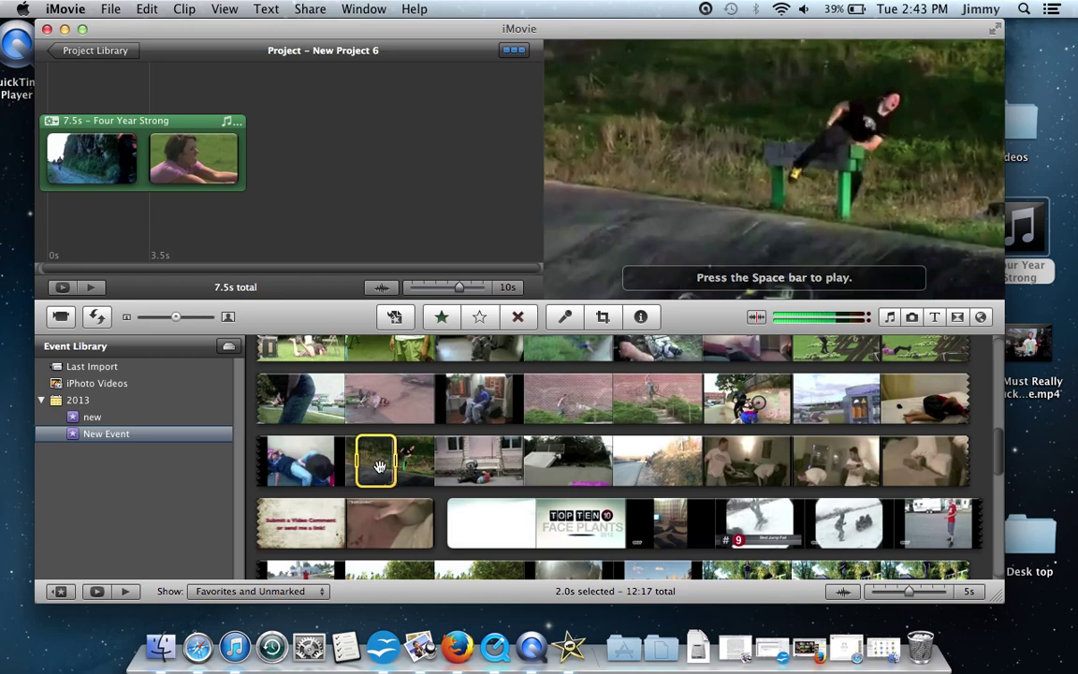
left_click_drag(379, 465, 274, 147)
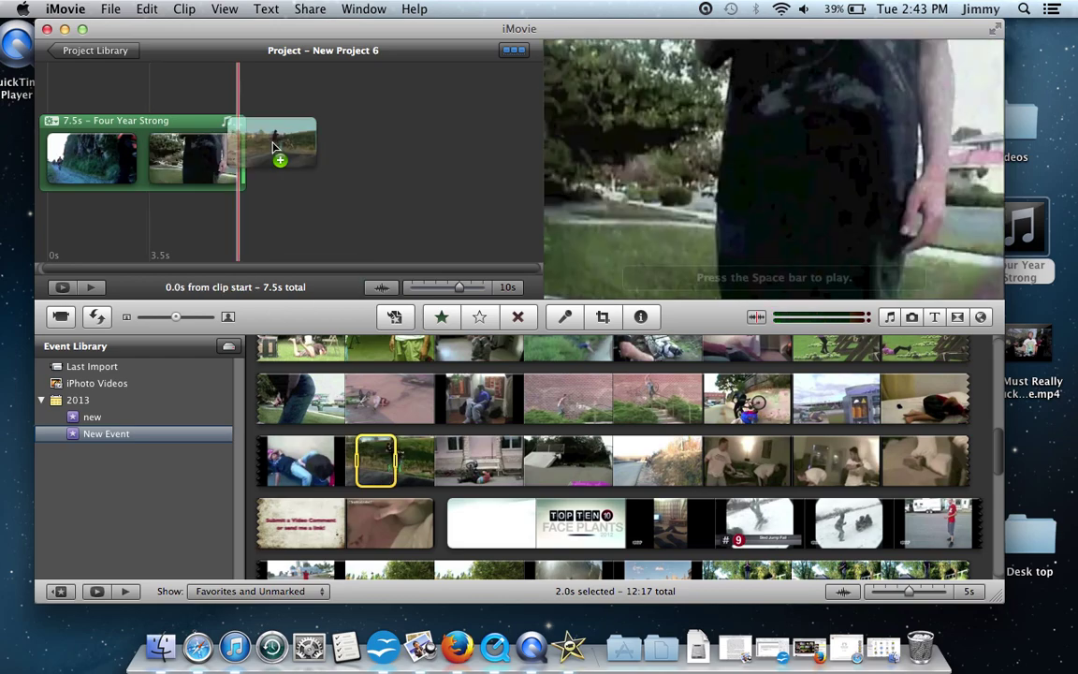
left_click_drag(274, 147, 354, 190)
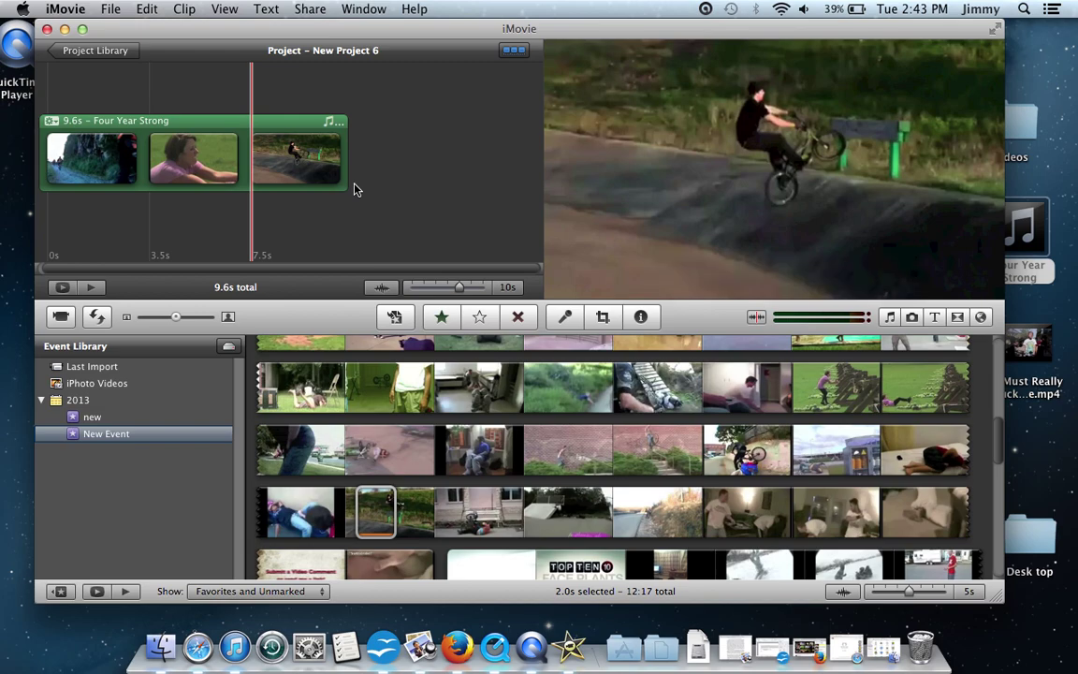
- Trim the dirt-bike crash clip and append it as the fourth clip (13 s total)
scroll(554, 480, "down", 2)
scroll(554, 481, "down", 3)
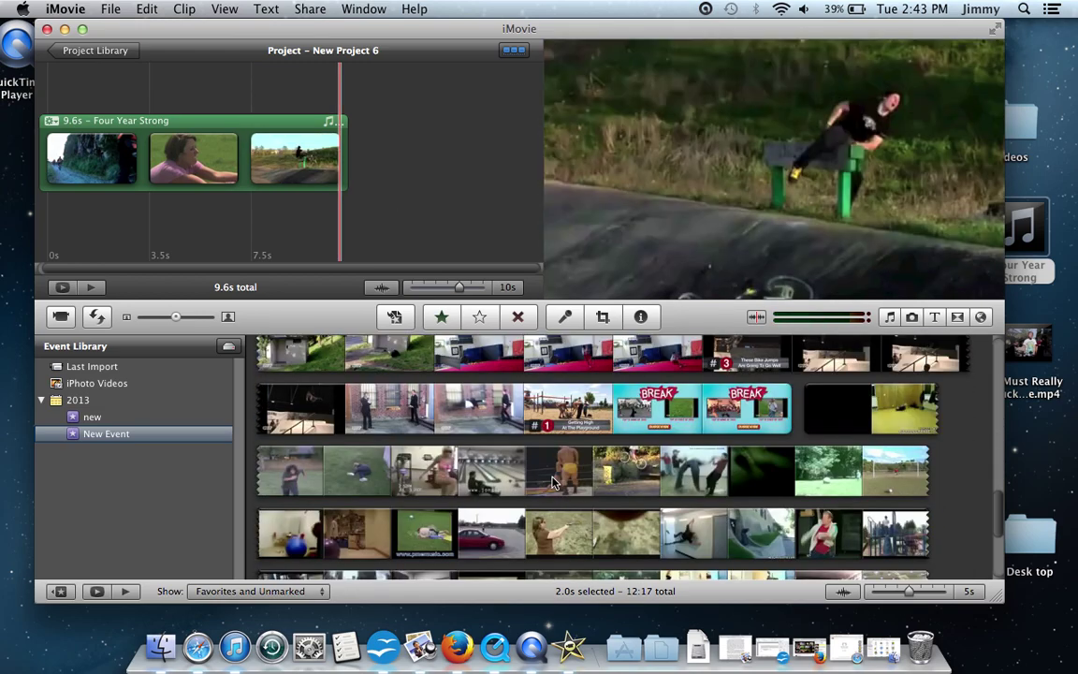
scroll(554, 480, "down", 3)
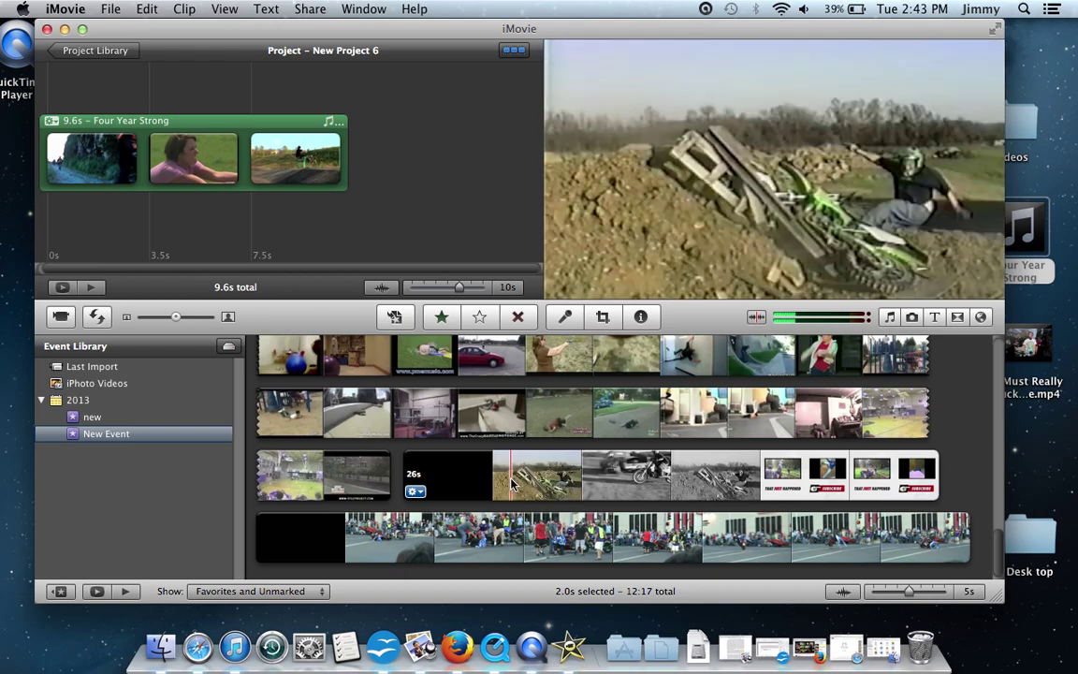
left_click(512, 481)
left_click_drag(512, 481, 458, 475)
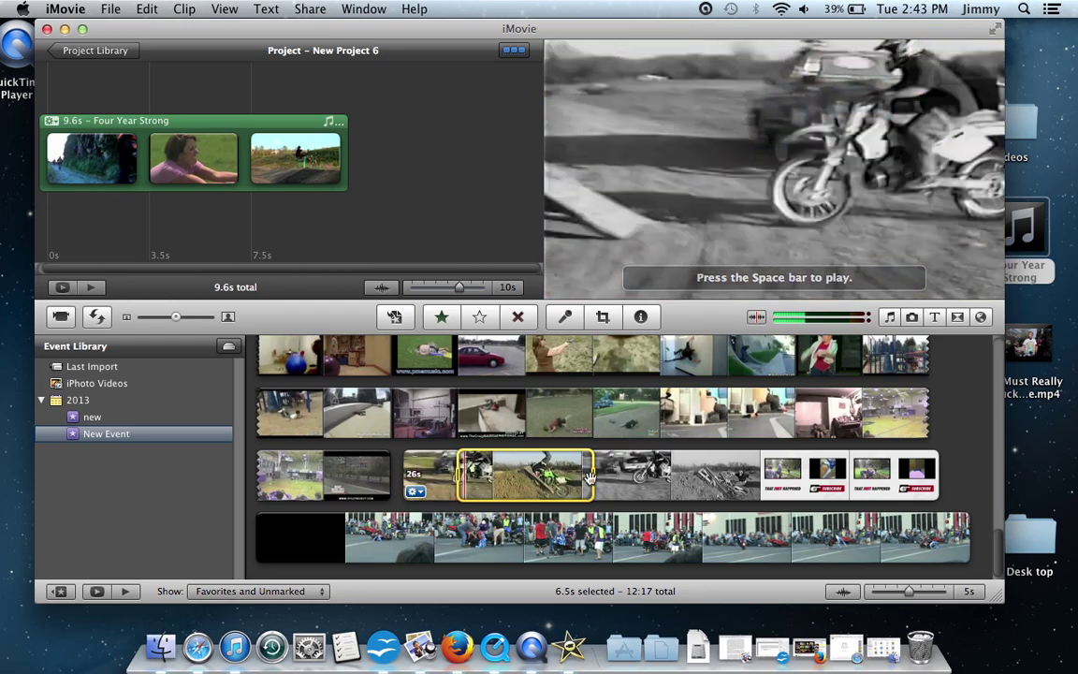
mouse_move(565, 479)
left_mouse_down()
mouse_move(535, 481)
mouse_move(361, 143)
left_mouse_up()
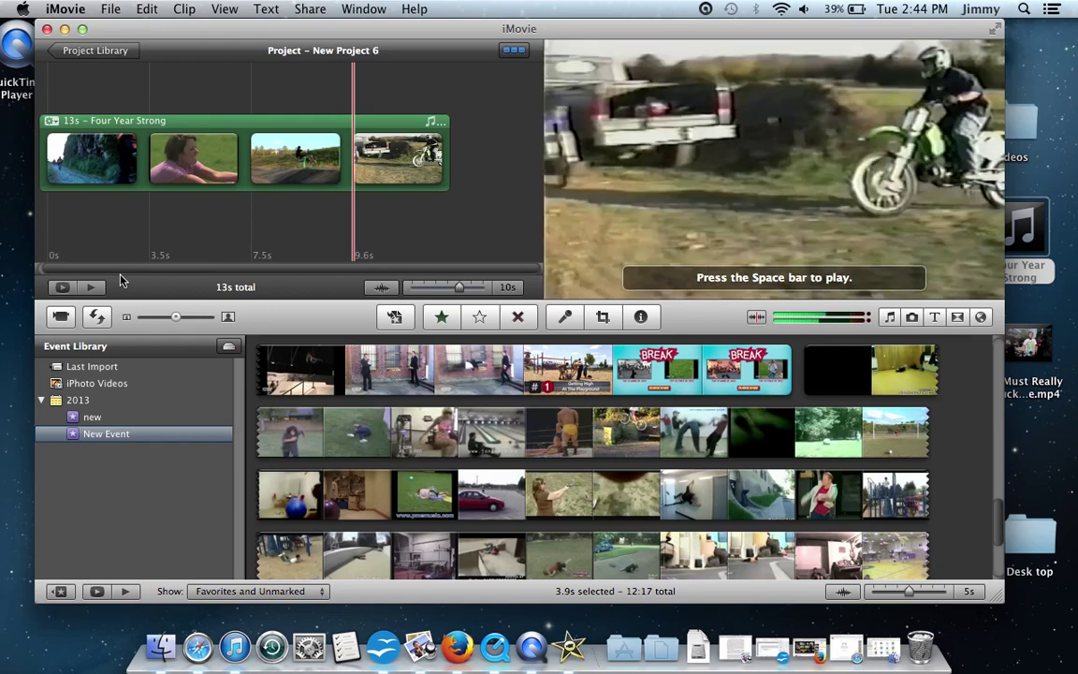
left_click(91, 287)
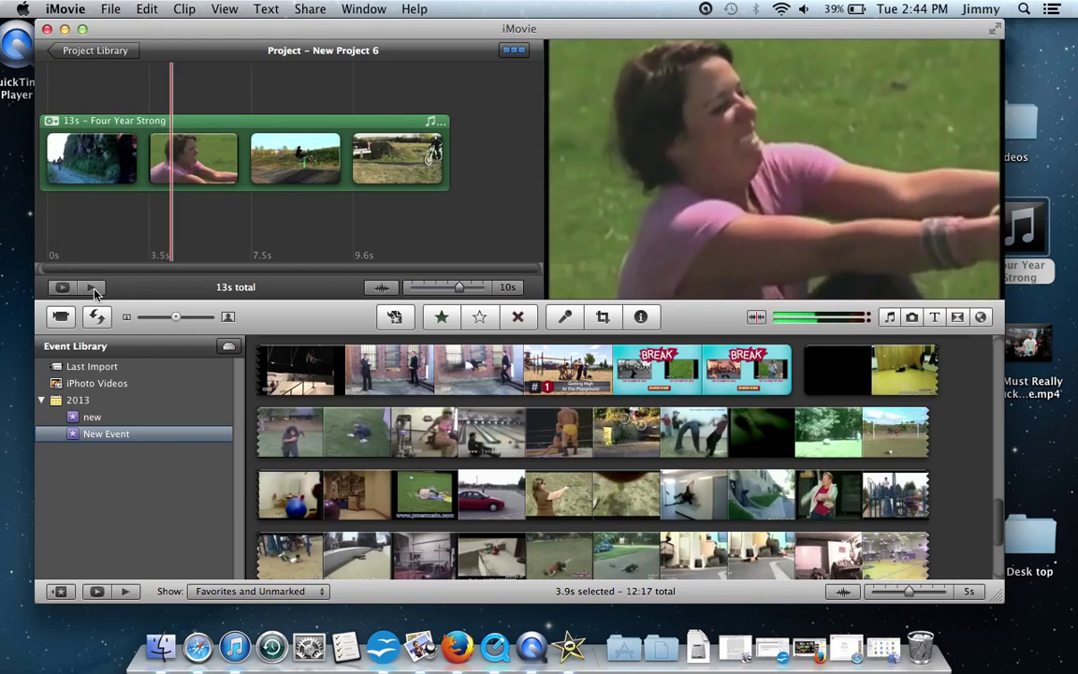
left_click(142, 217)
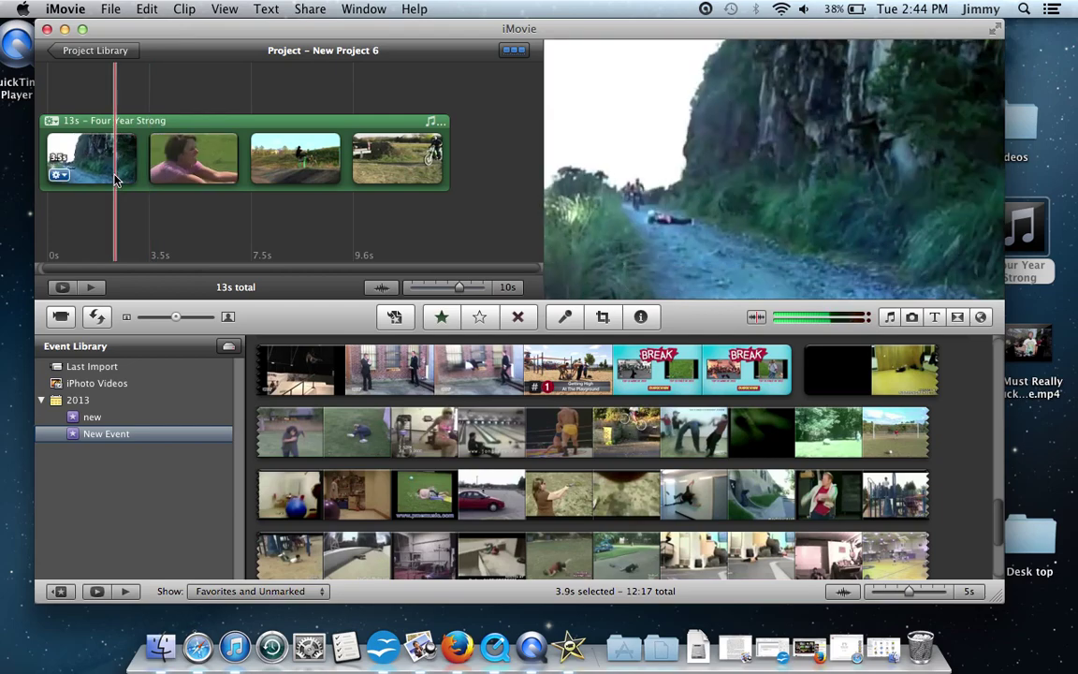
- Mute the first bike clip's own audio to 0% volume
left_click(114, 174)
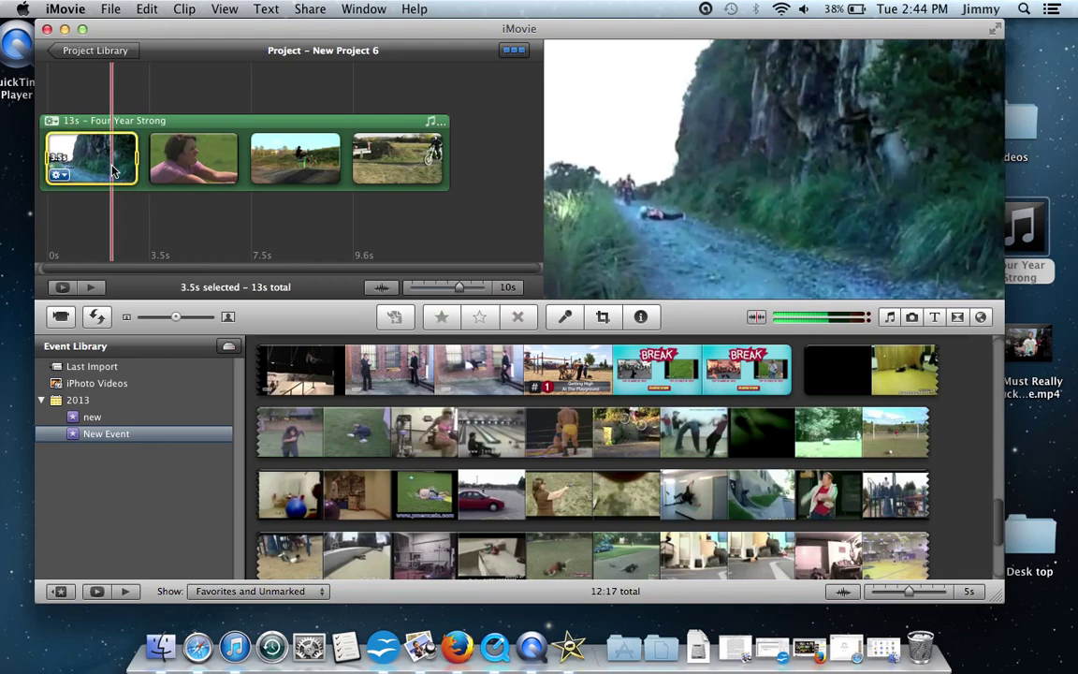
double_click(114, 171)
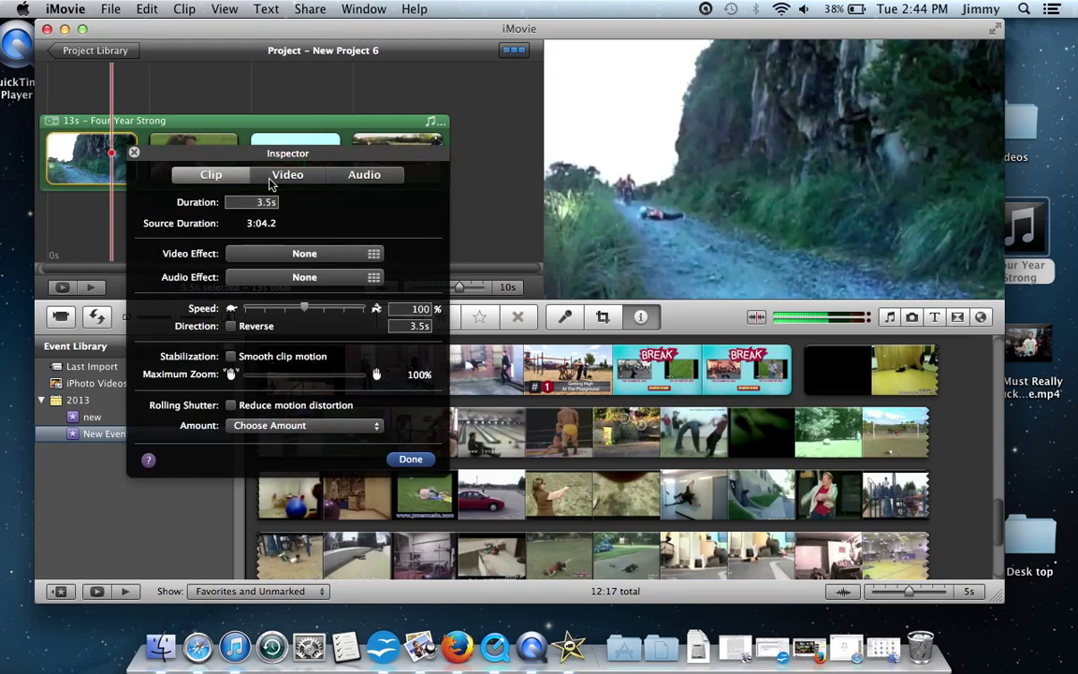
left_click(356, 183)
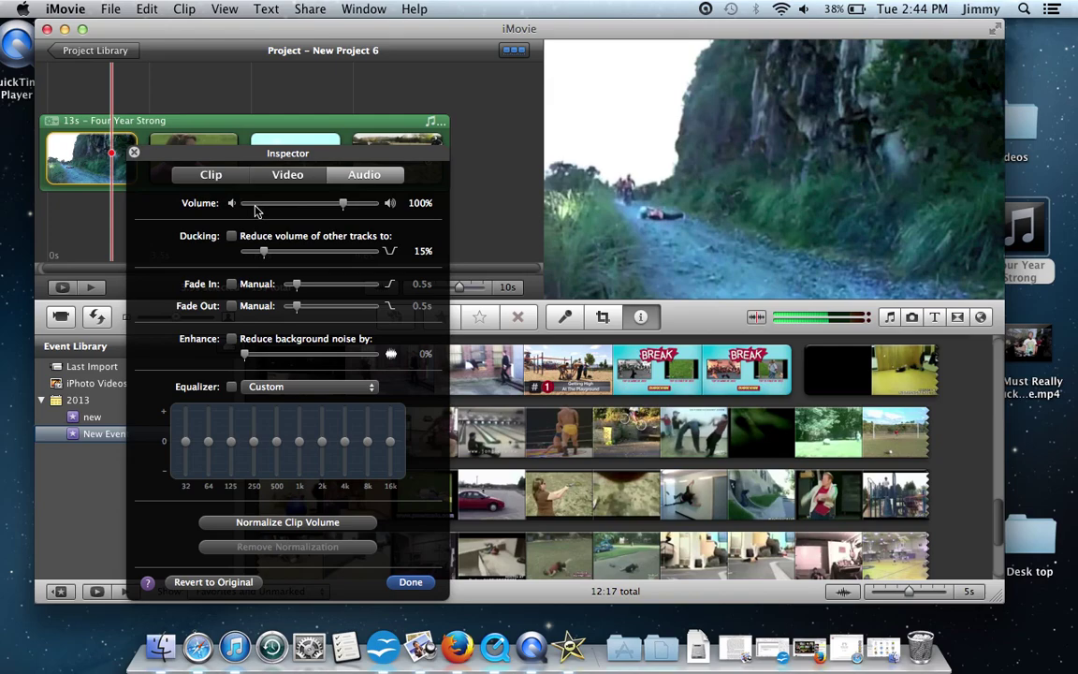
left_click_drag(342, 203, 215, 209)
left_click(410, 582)
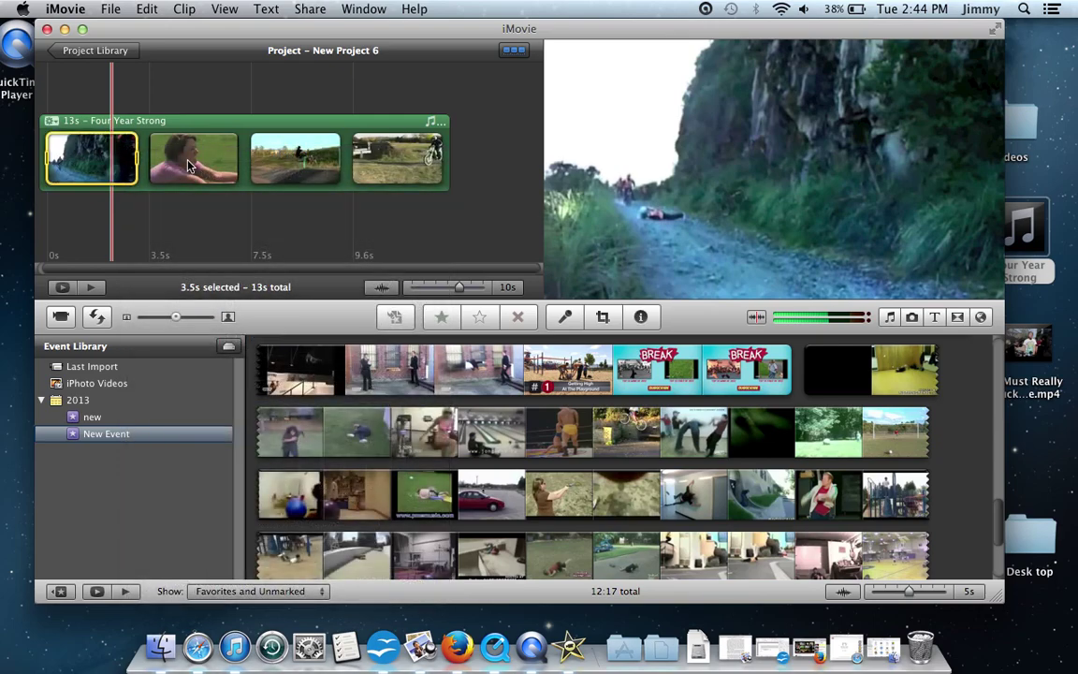
- Set the grassy-field catapult clip's audio volume to 0%
left_click(187, 166)
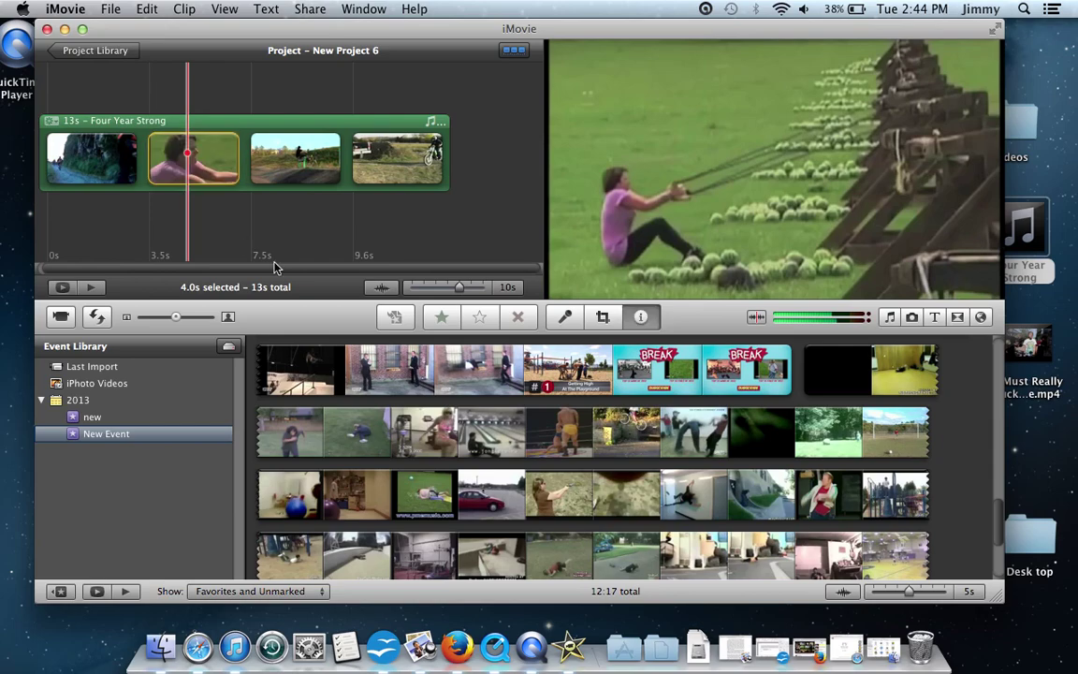
key("i")
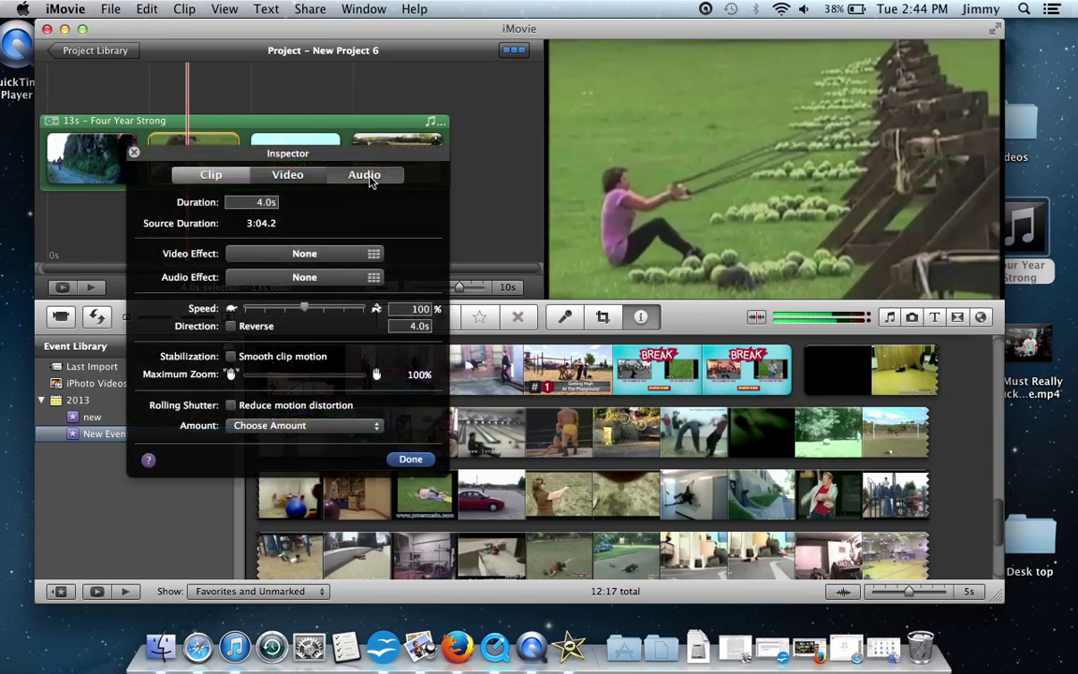
left_click(367, 175)
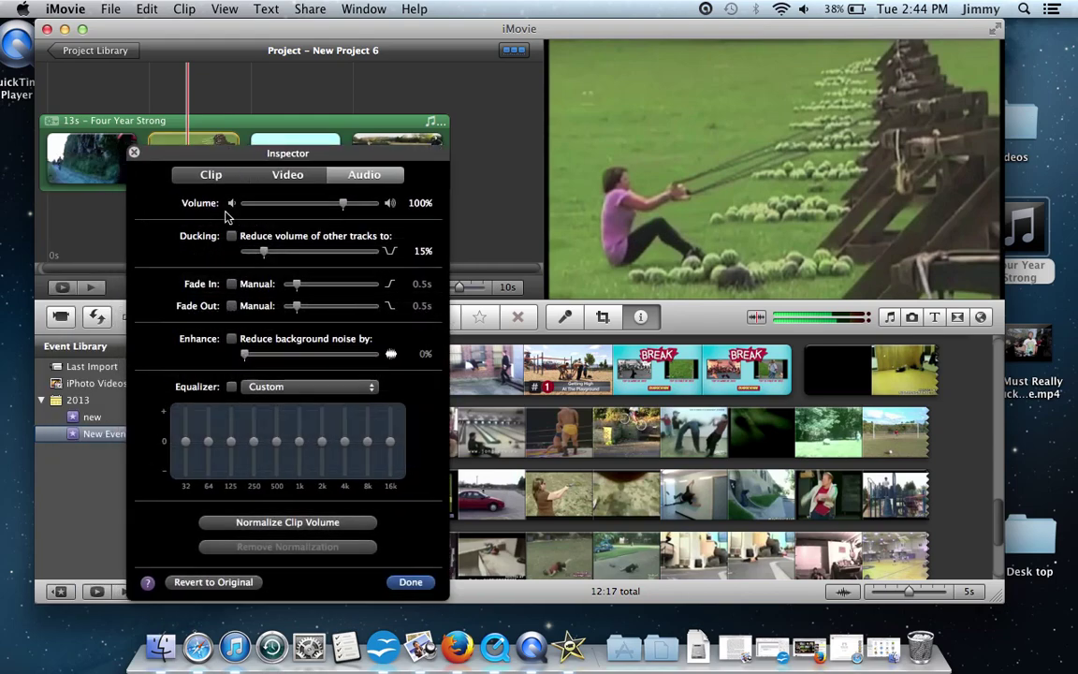
left_click(341, 203)
left_click(231, 203)
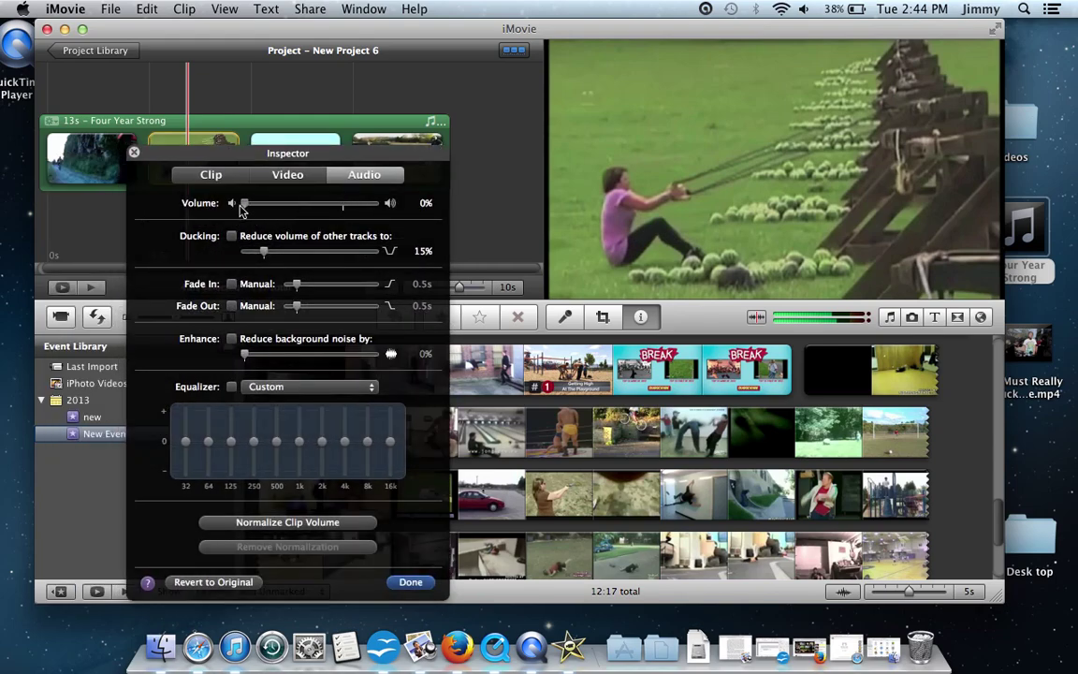
left_click(405, 581)
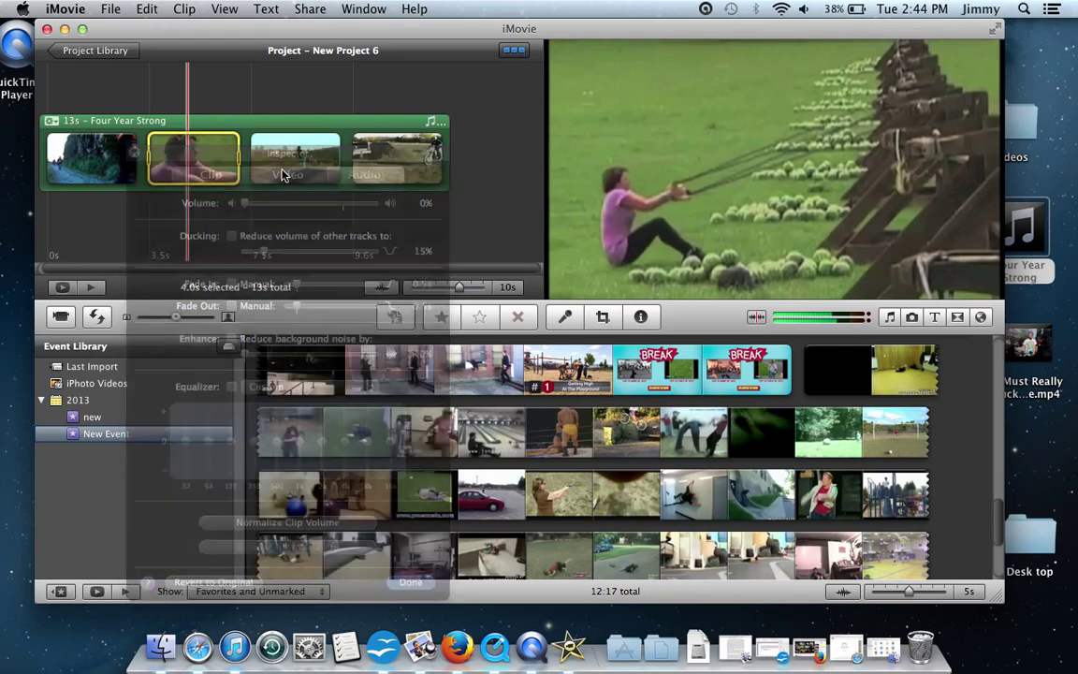
left_click(287, 170)
- Turn the BMX ramp clip's own audio volume down to 0%
double_click(286, 171)
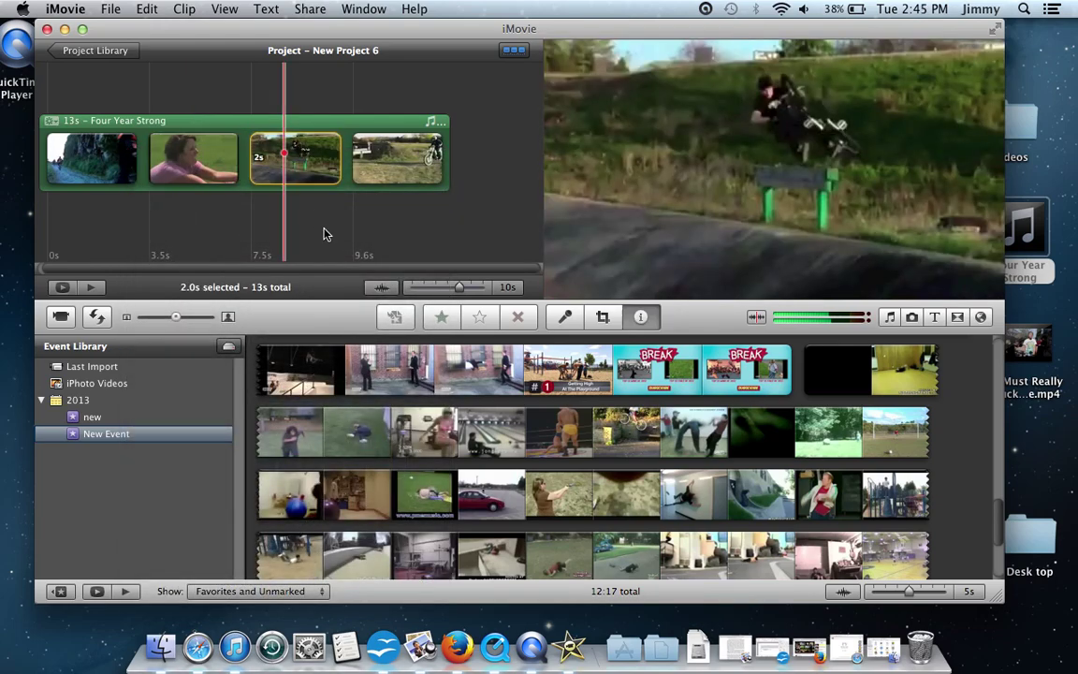
left_click(365, 176)
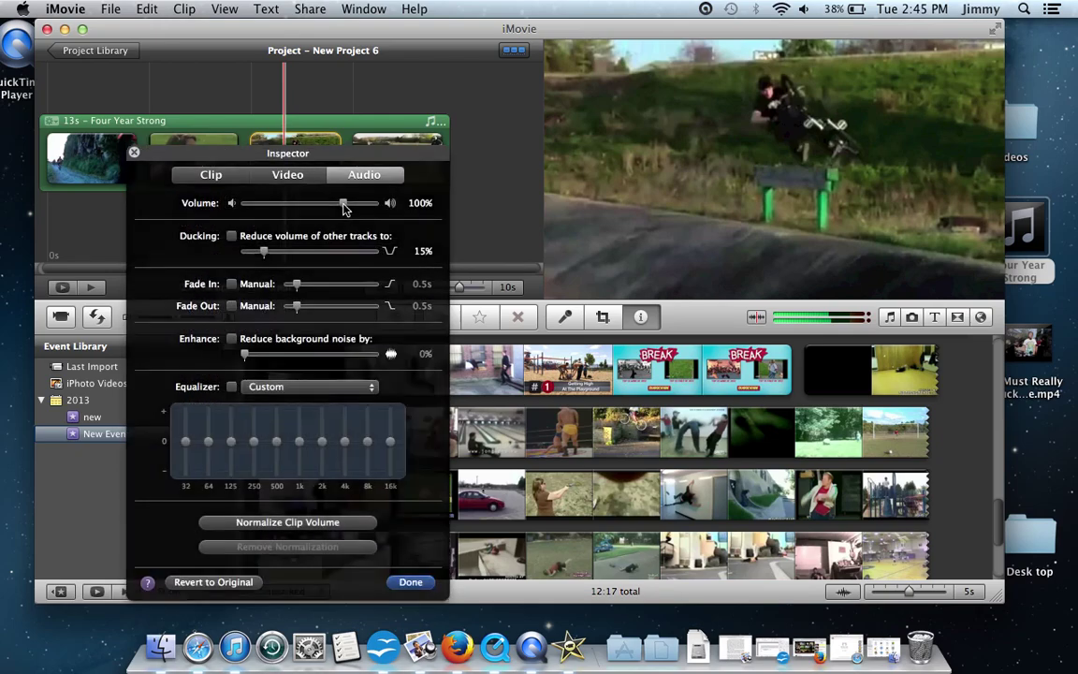
left_click_drag(344, 206, 190, 219)
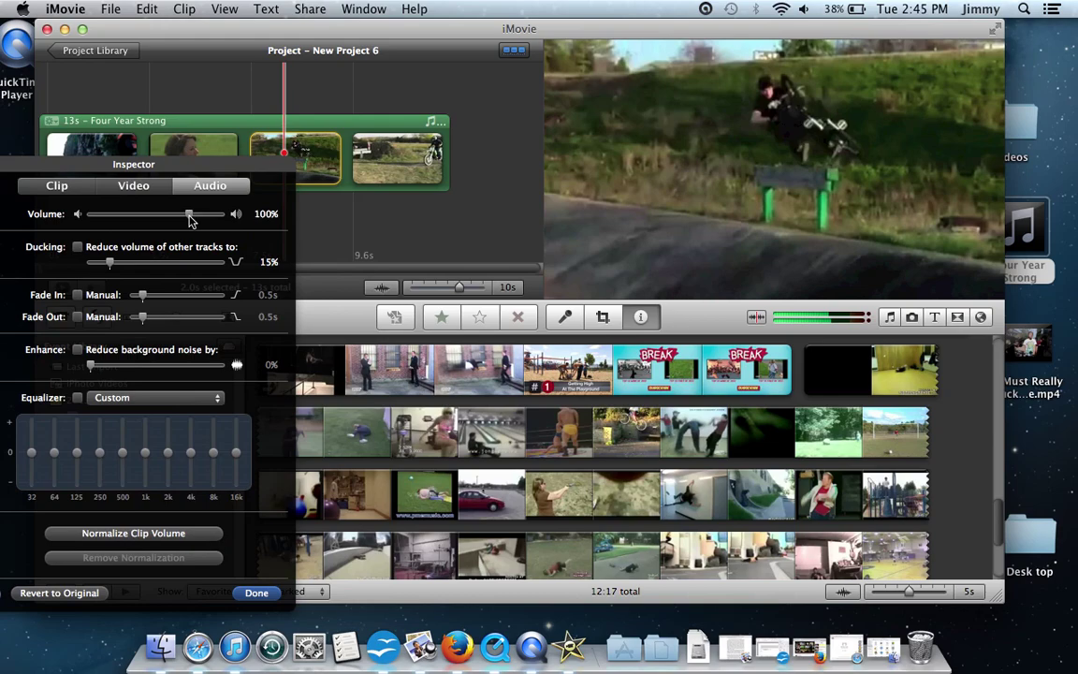
left_click_drag(224, 178, 284, 178)
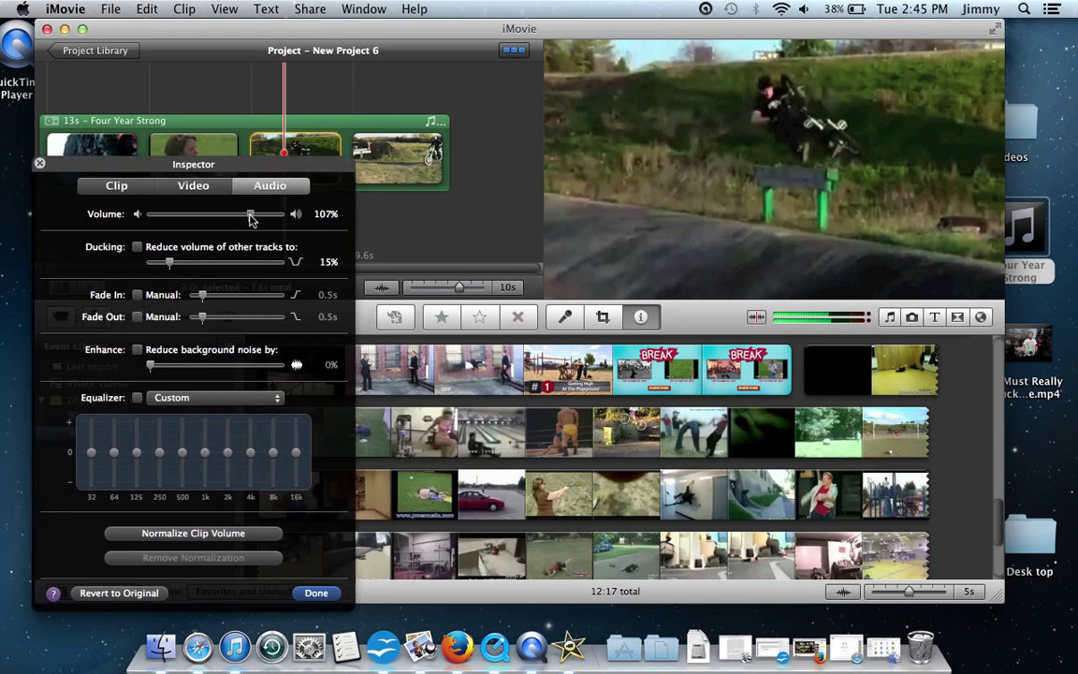
left_click_drag(248, 215, 142, 216)
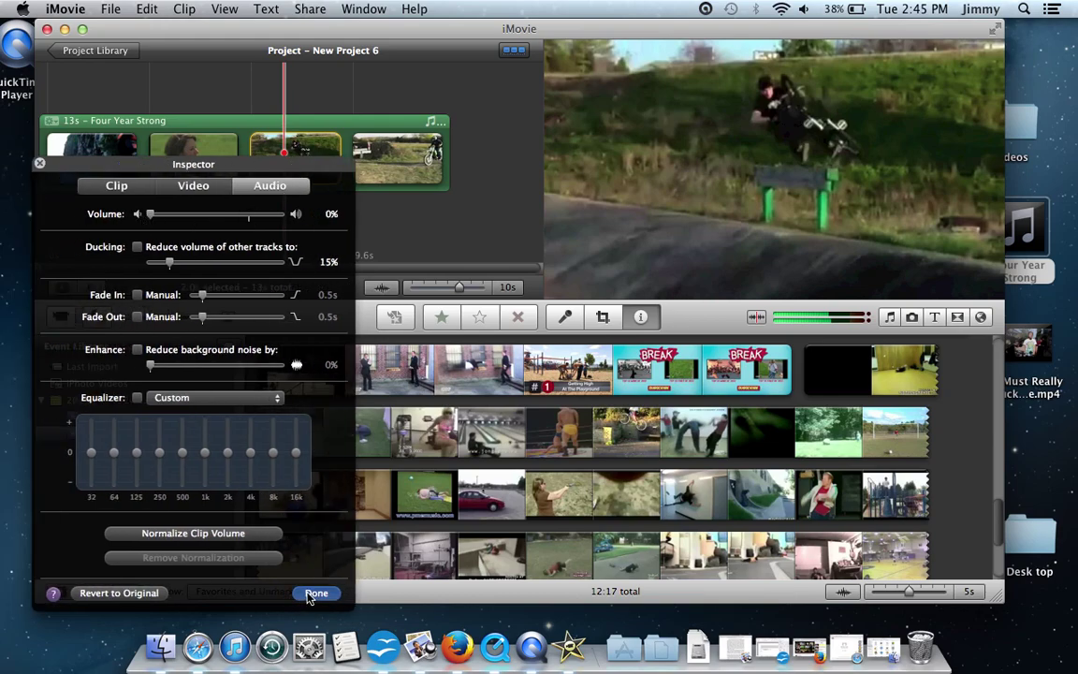
key("Escape")
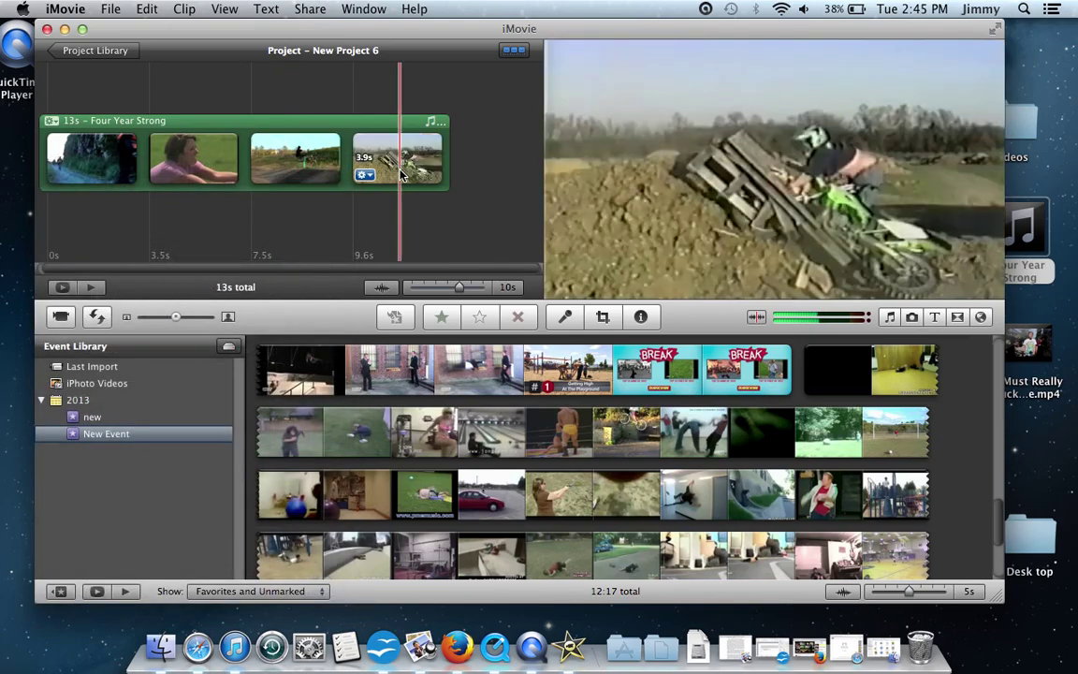
- Turn the dirt-bike crash clip's audio volume down to 0%
left_click(401, 172)
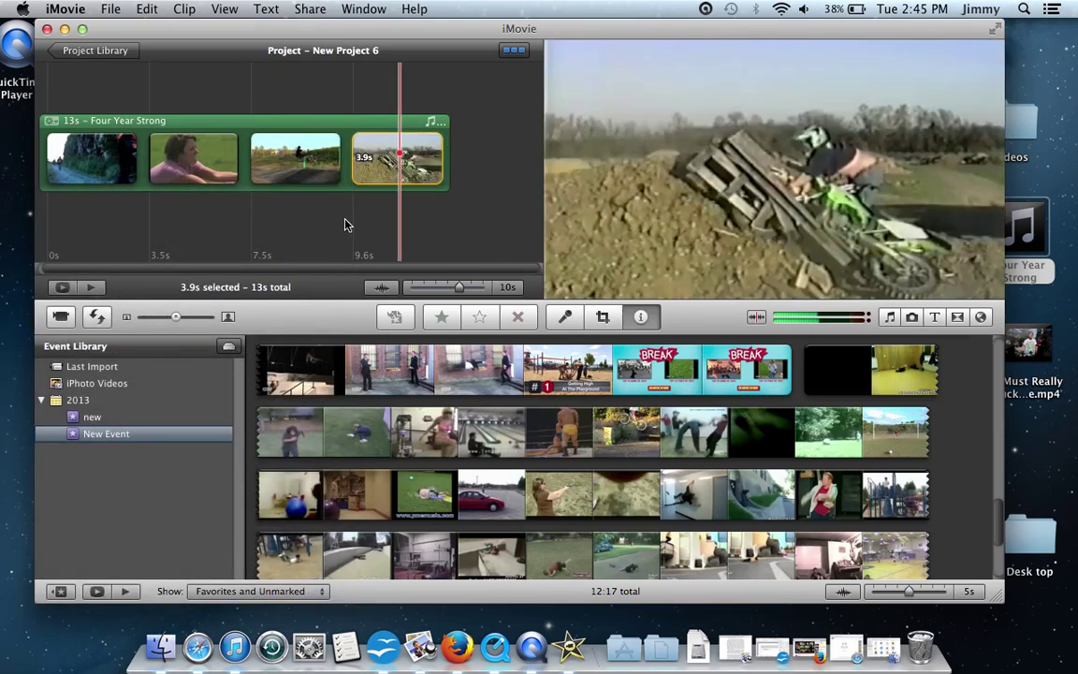
key("i")
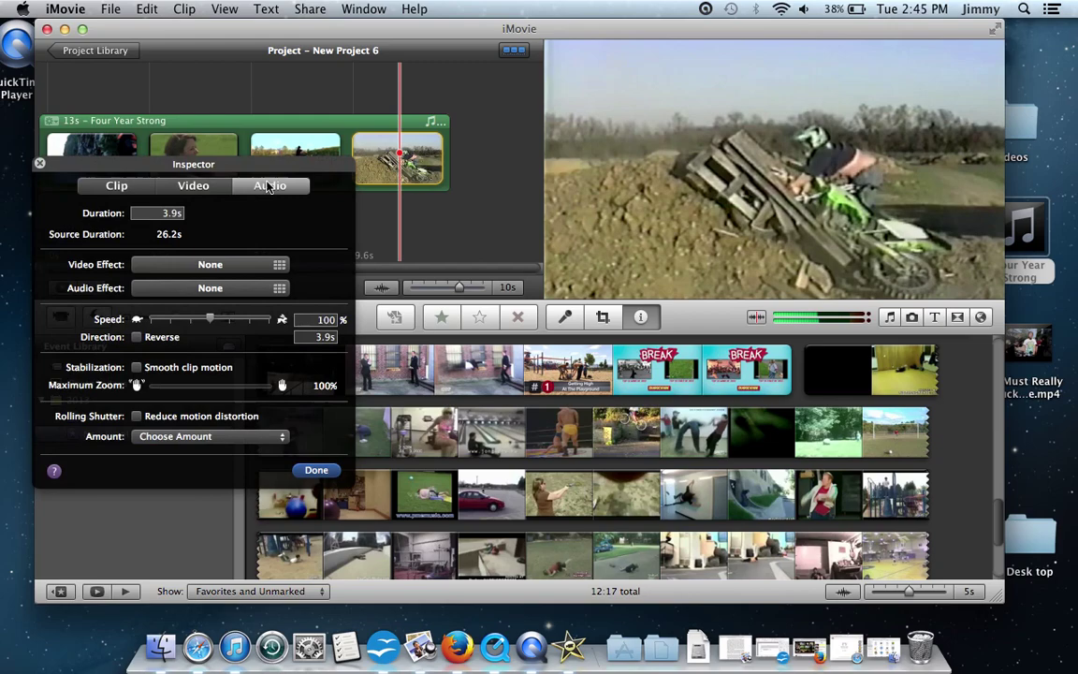
left_click(269, 186)
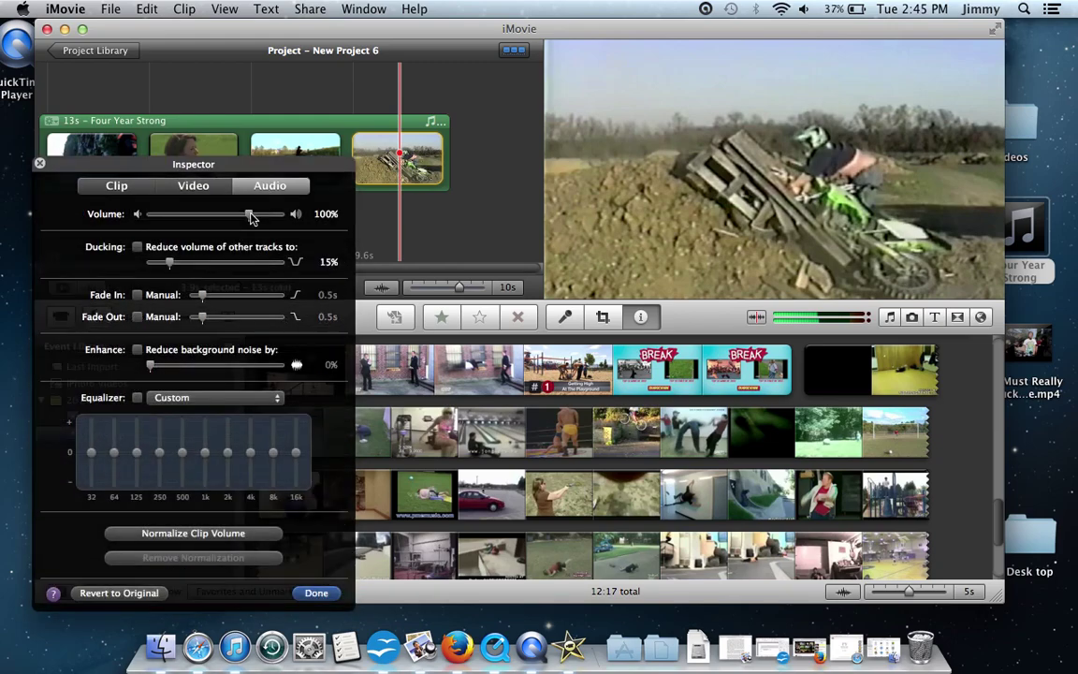
left_click_drag(251, 215, 145, 214)
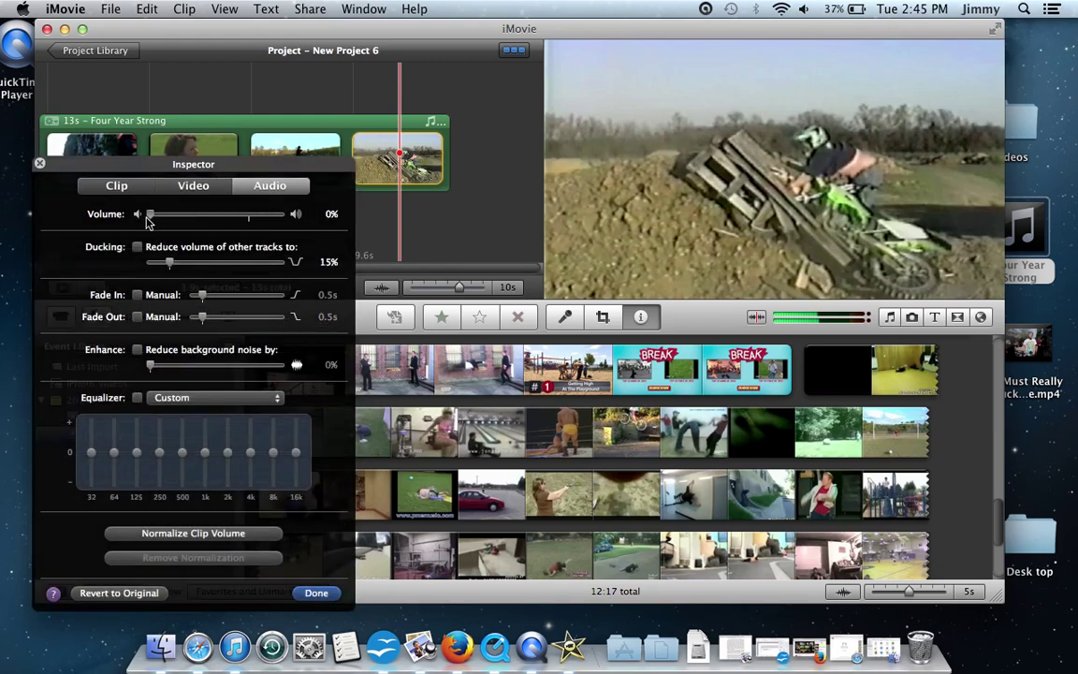
left_click(315, 595)
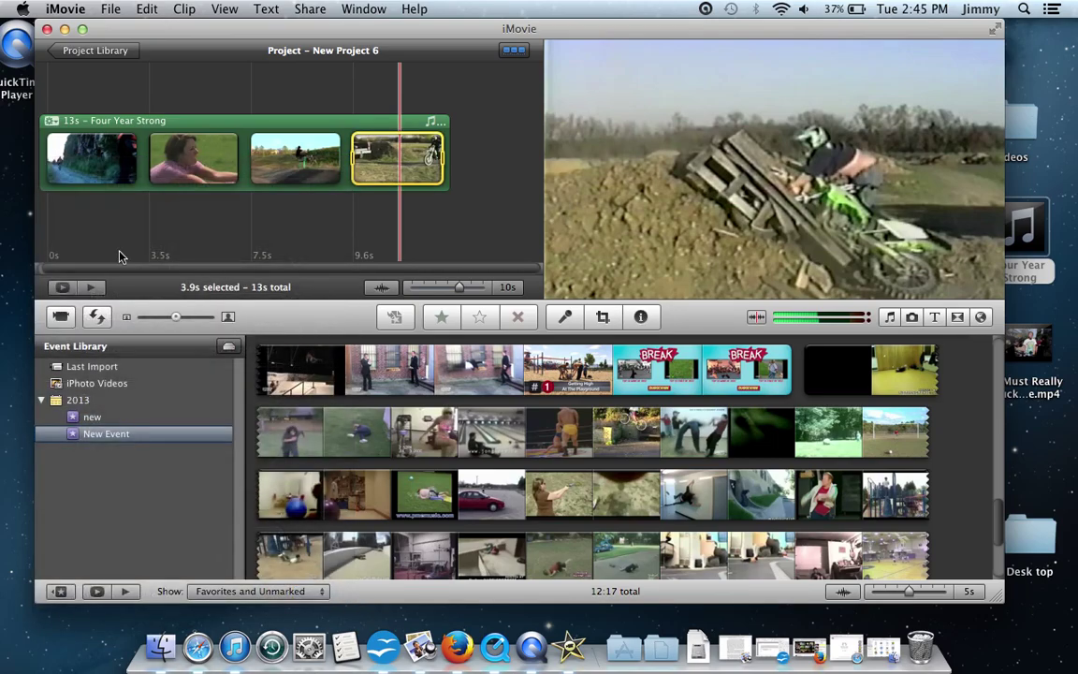
left_click(93, 287)
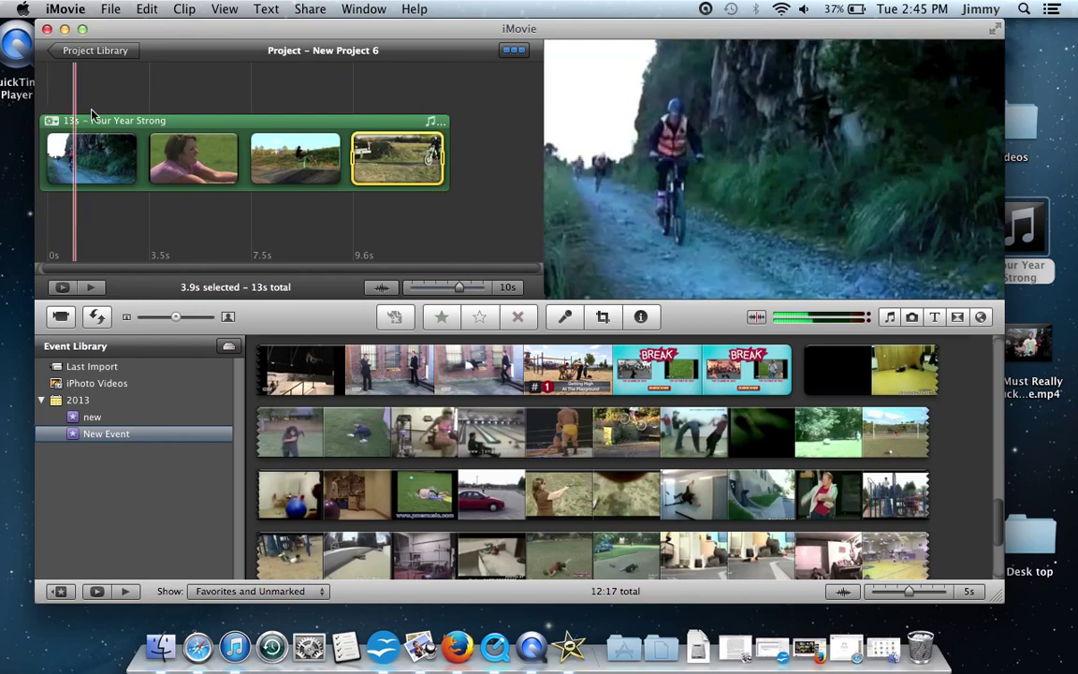
left_click(114, 11)
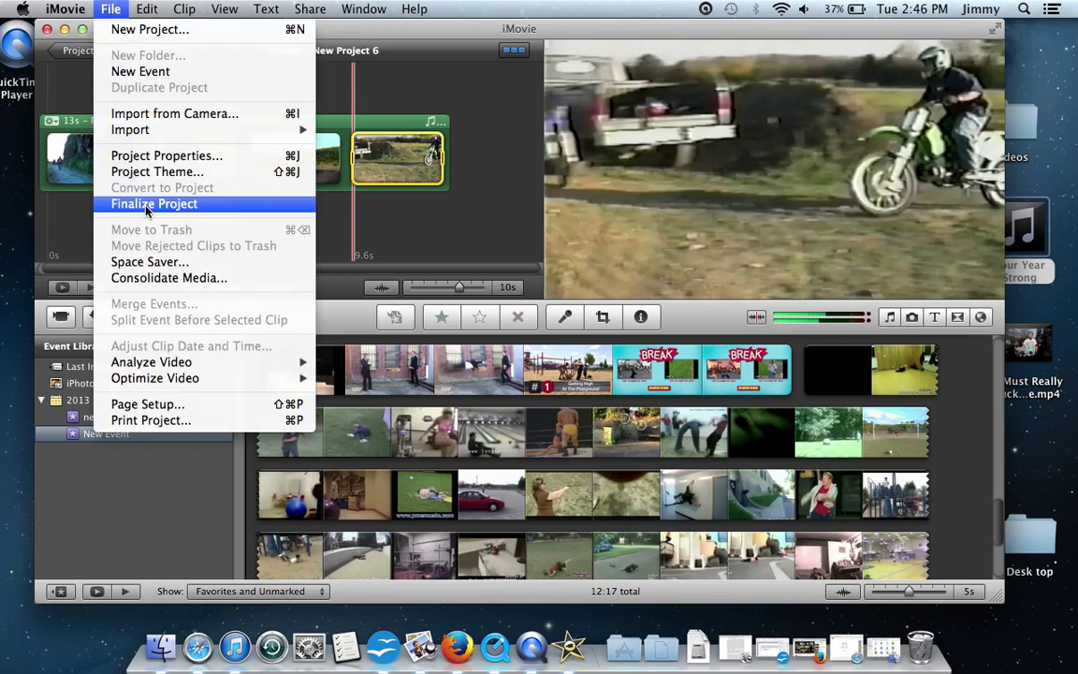
left_click(394, 31)
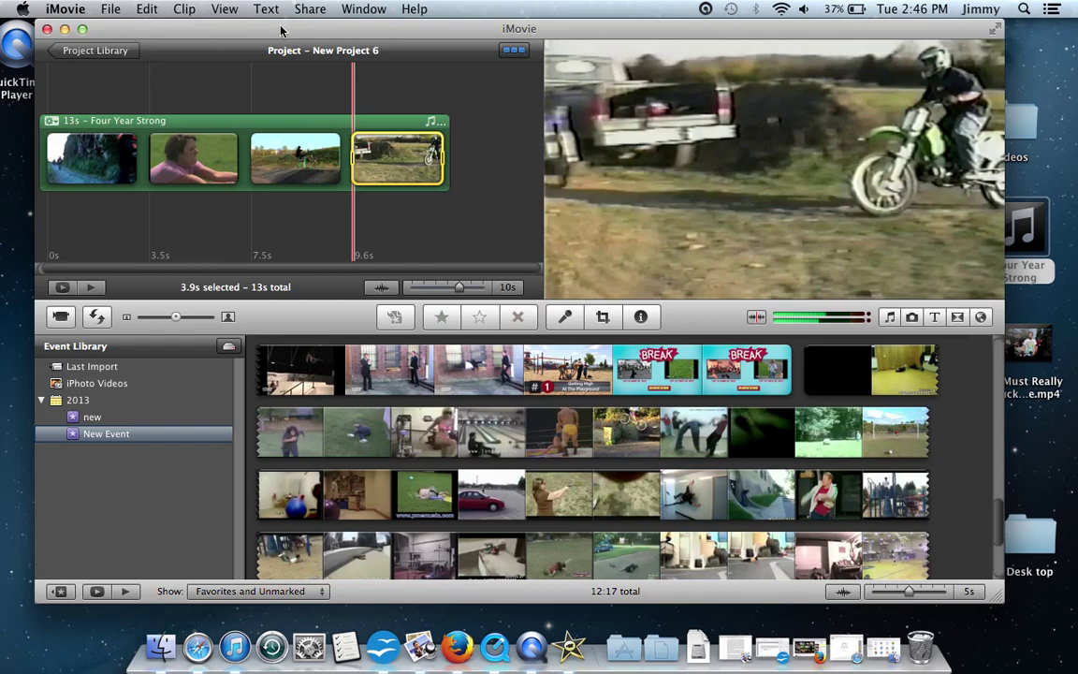
- Start Share > YouTube publishing, cancel the publish sheet, and reopen the Share menu
left_click(309, 9)
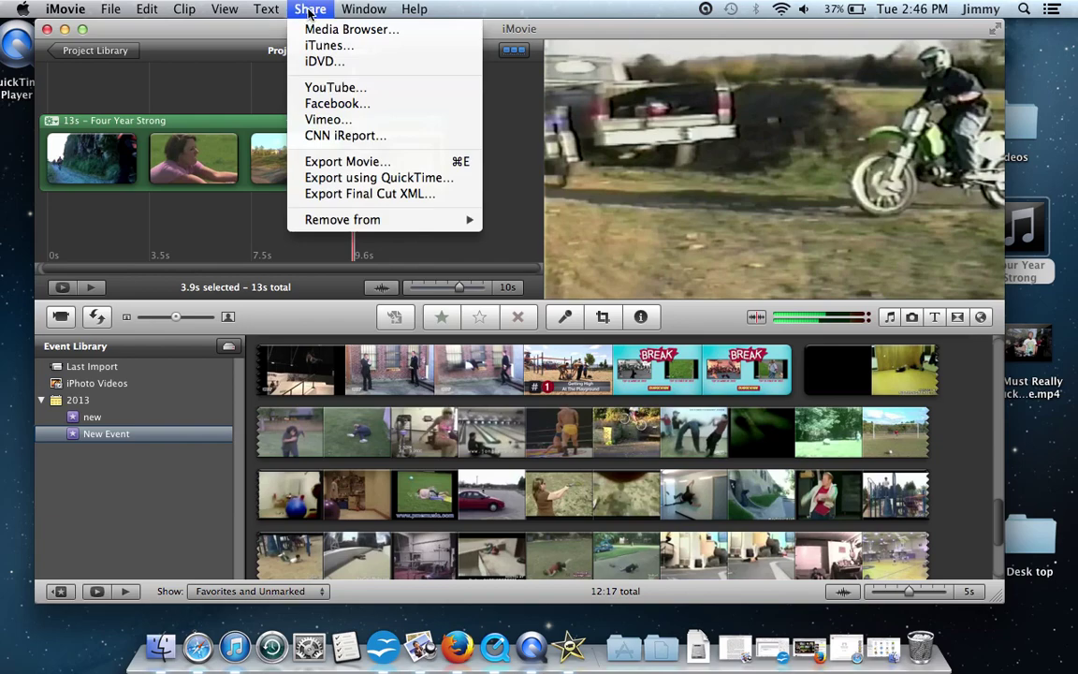
left_click(326, 88)
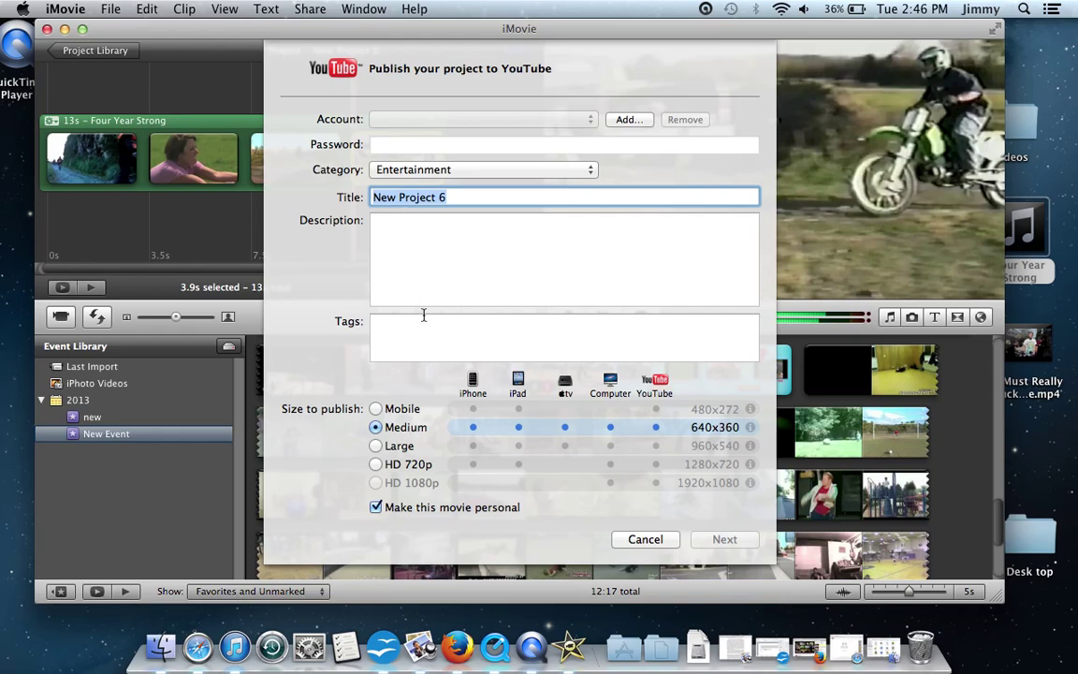
left_click(645, 540)
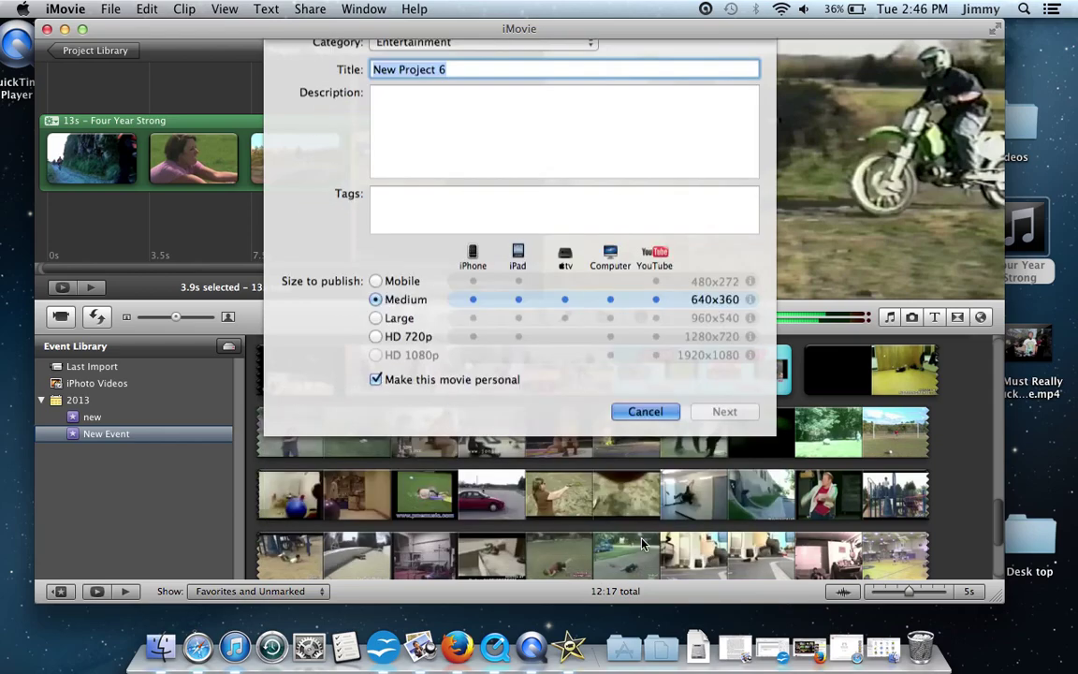
left_click(310, 9)
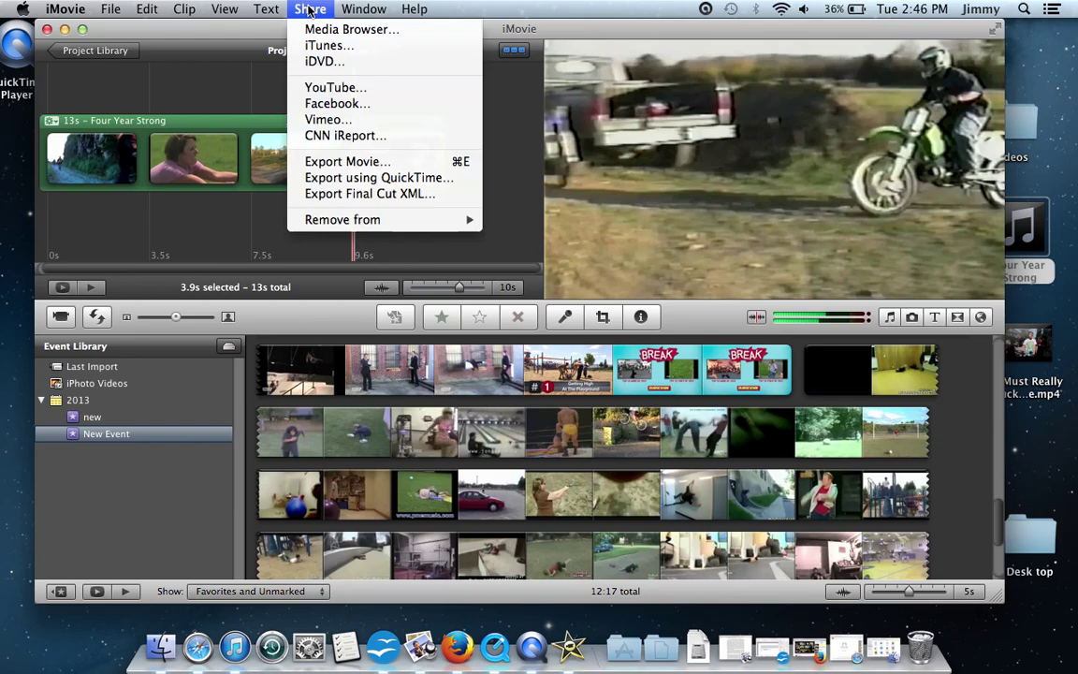
- Review the Export Movie settings at HD 720p, then cancel without exporting
left_click(335, 164)
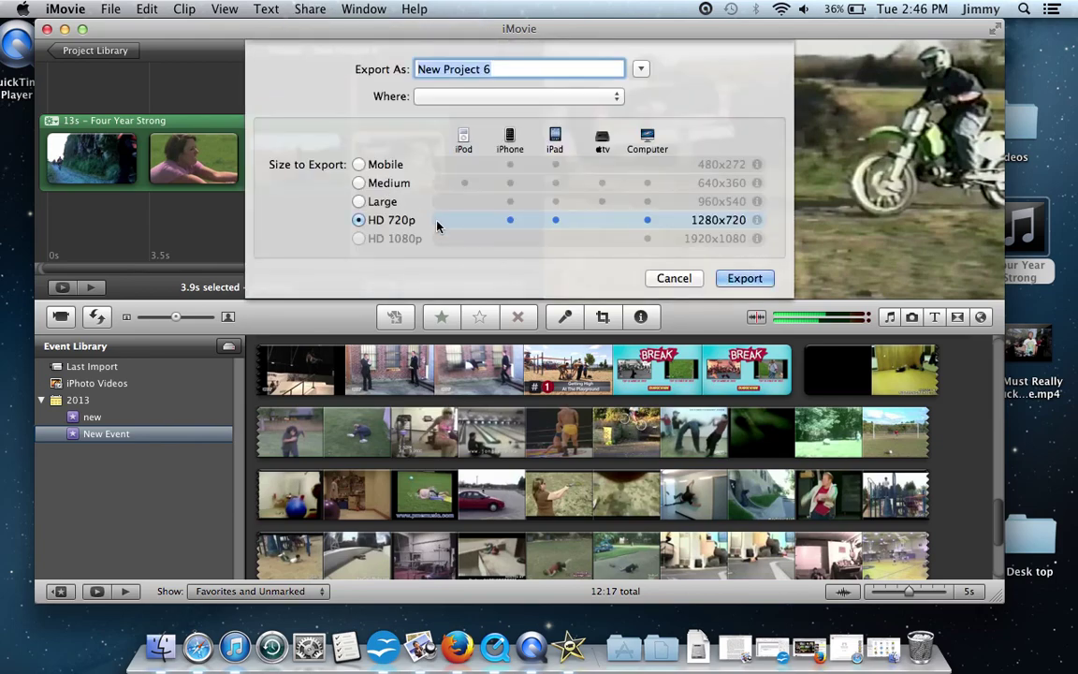
left_click(686, 279)
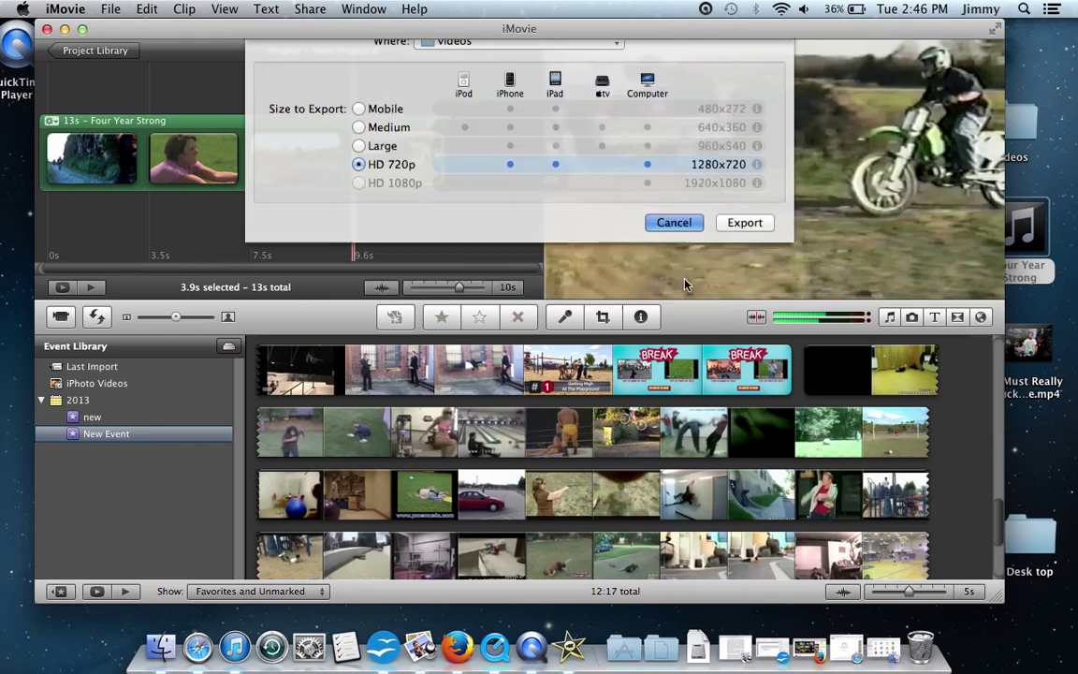